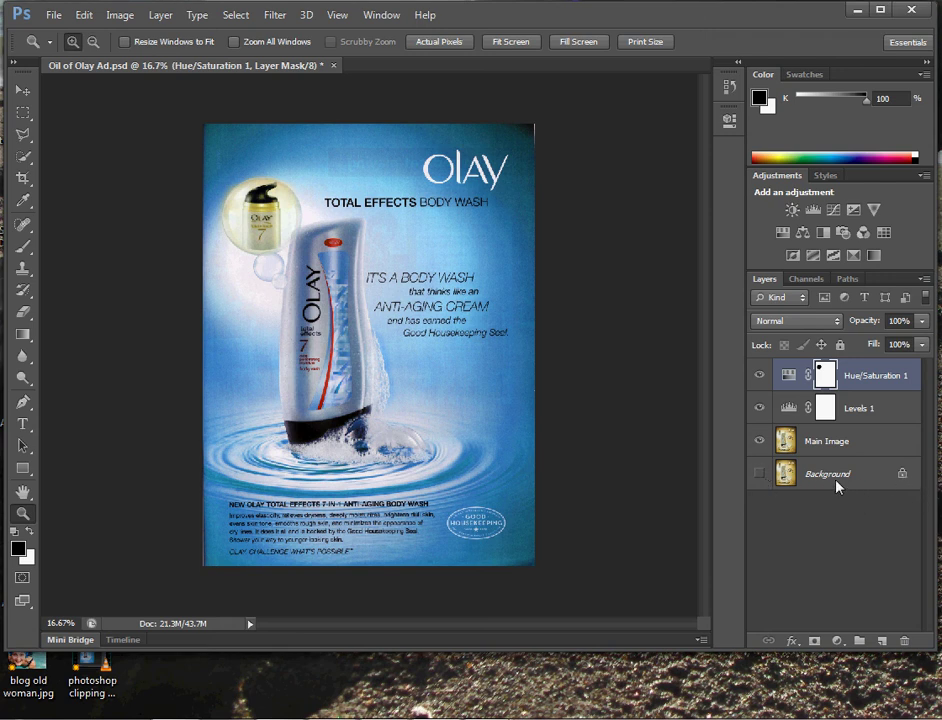
# Compare the ad with and without the Levels 1 and Hue/Saturation 1 adjustment layers by toggling their visibility.
pyautogui.click(815, 450)
pyautogui.click(860, 412)
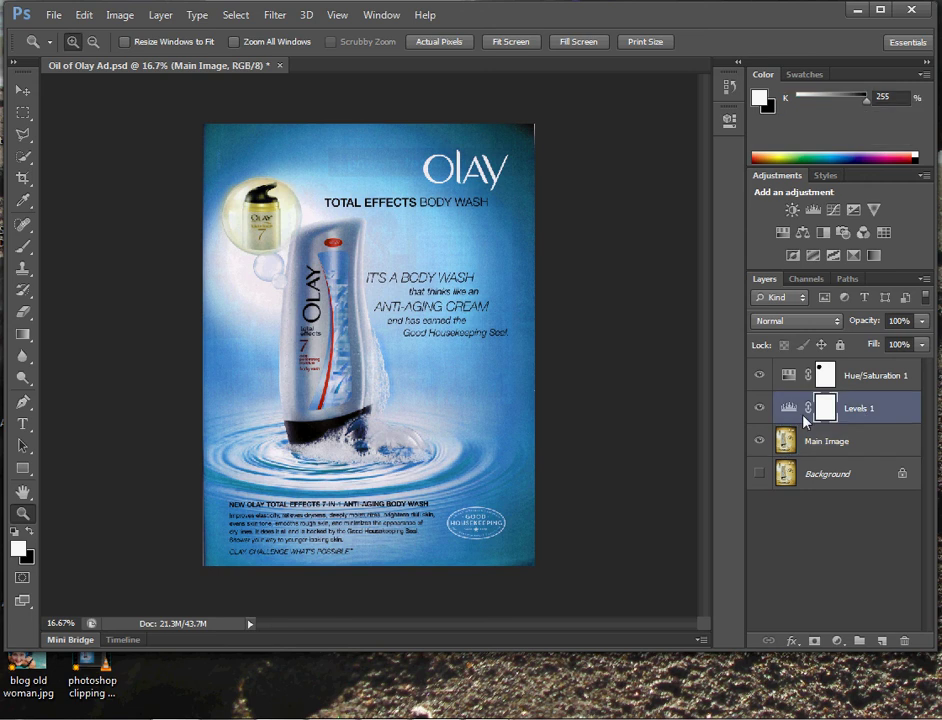
pyautogui.click(760, 409)
pyautogui.click(760, 409)
pyautogui.click(760, 409)
pyautogui.click(760, 409)
pyautogui.click(846, 384)
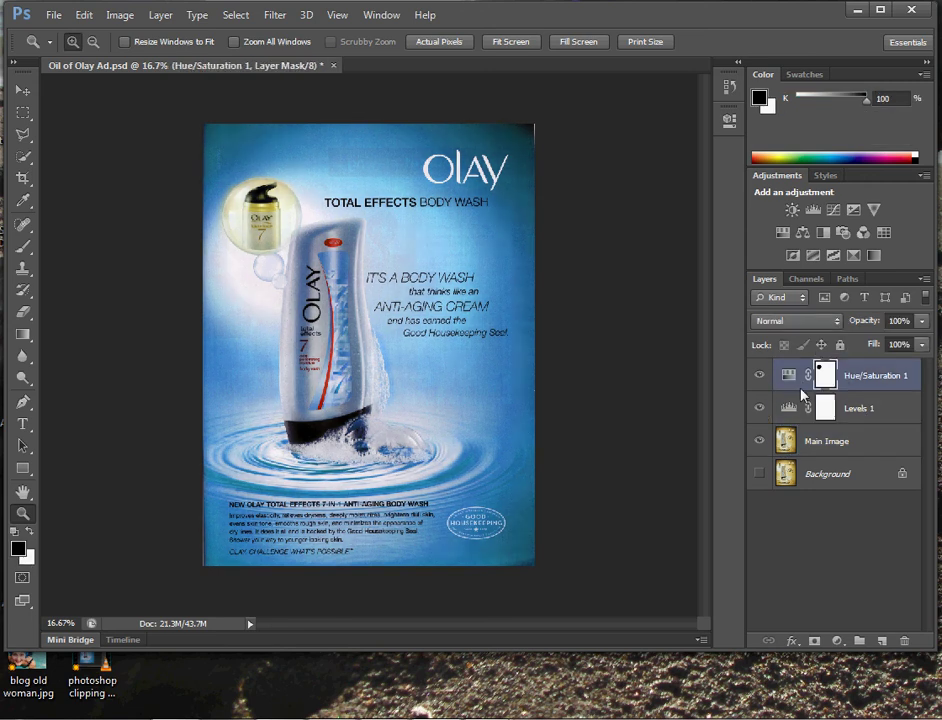
pyautogui.click(758, 380)
pyautogui.click(758, 380)
# Switch to the browser, return to the old woman image search results and browse the large pictures.
pyautogui.hotkey('alt', 'Tab')
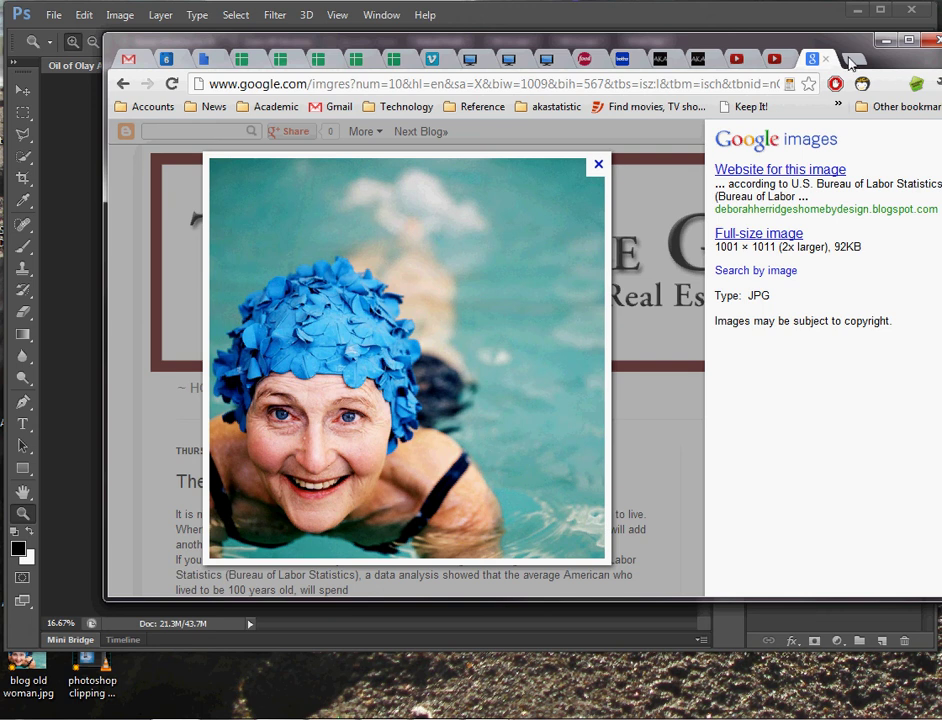
pyautogui.click(121, 86)
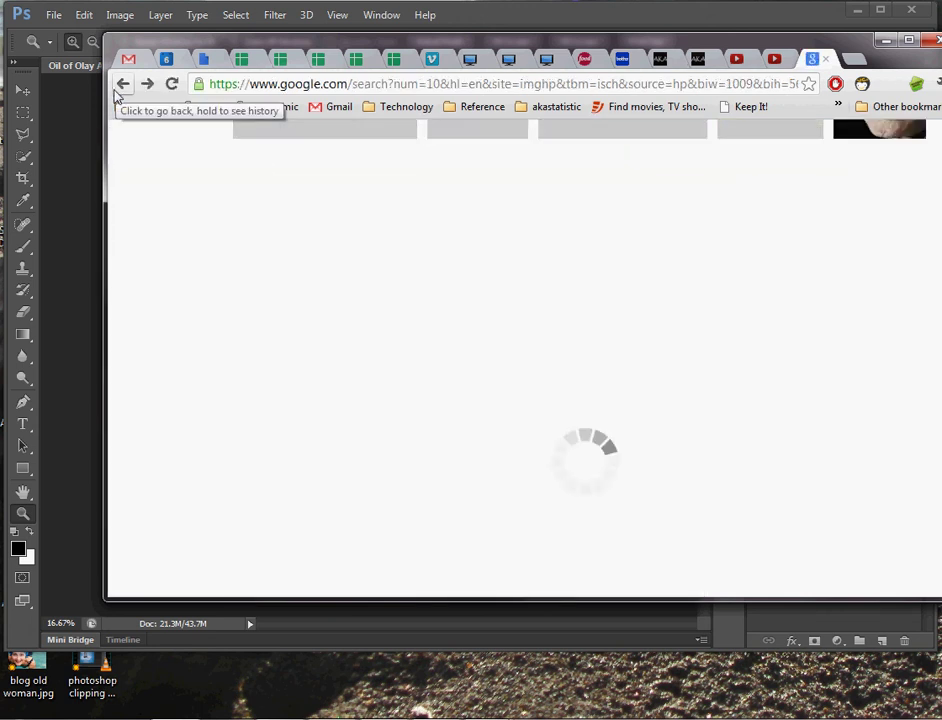
pyautogui.scroll(10, 275, 355)
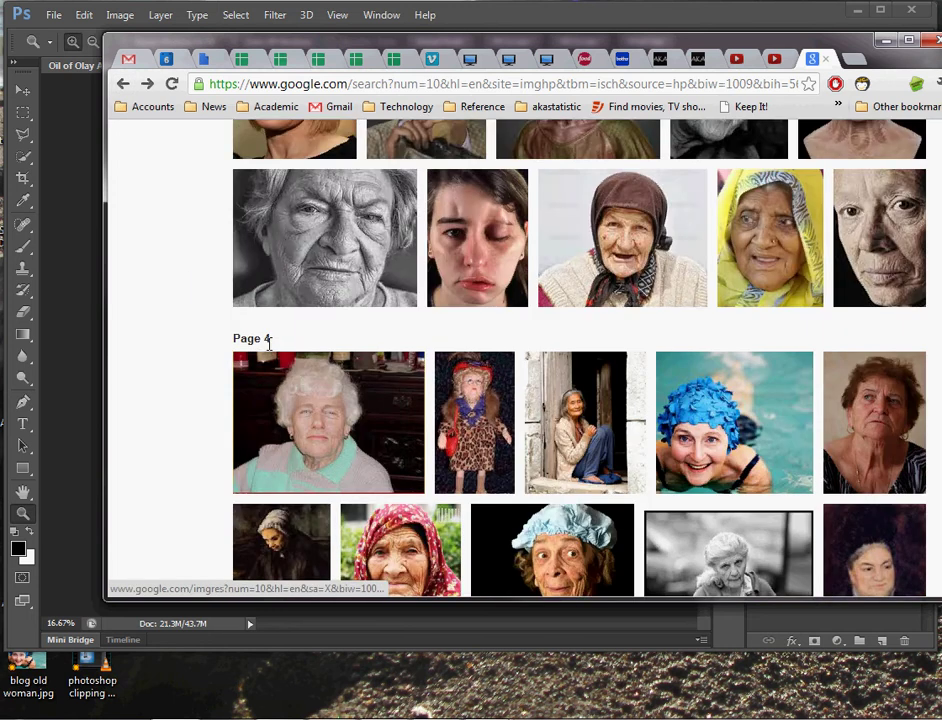
pyautogui.scroll(2, 383, 311)
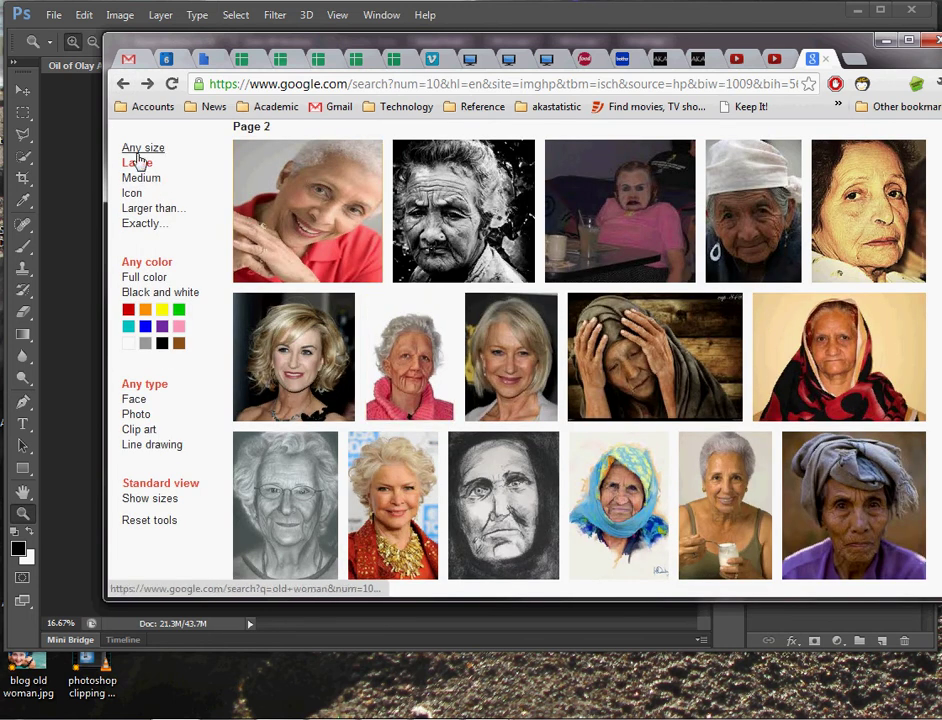
pyautogui.scroll(-3, 641, 457)
pyautogui.scroll(-5, 641, 457)
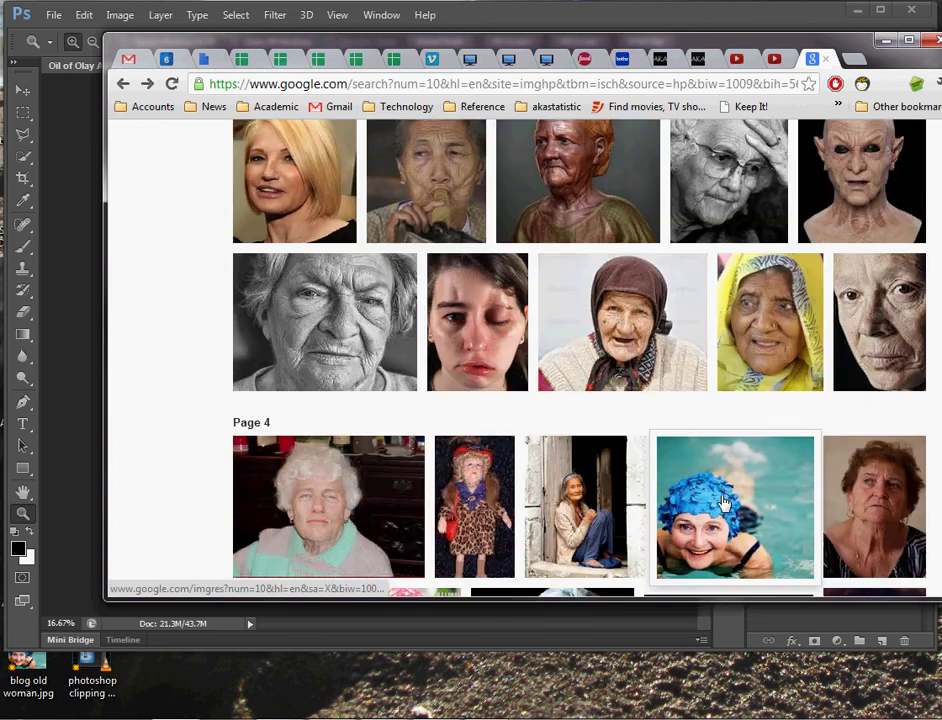
# Open the preview of the swimmer in the blue flower cap, check its image options and minimize the browser.
pyautogui.moveTo(735, 486)
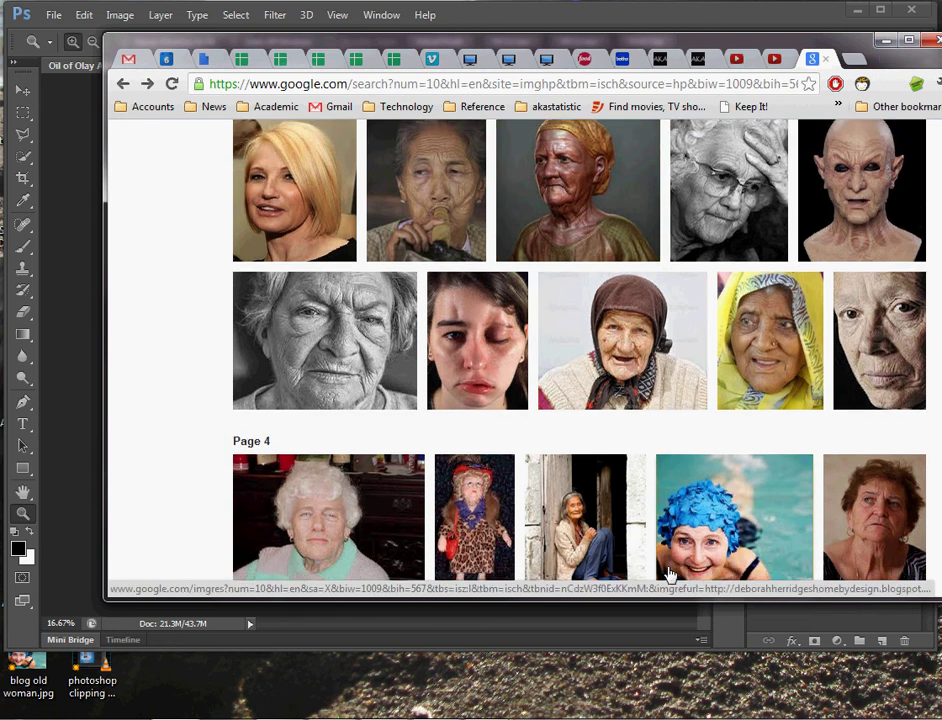
pyautogui.click(695, 523)
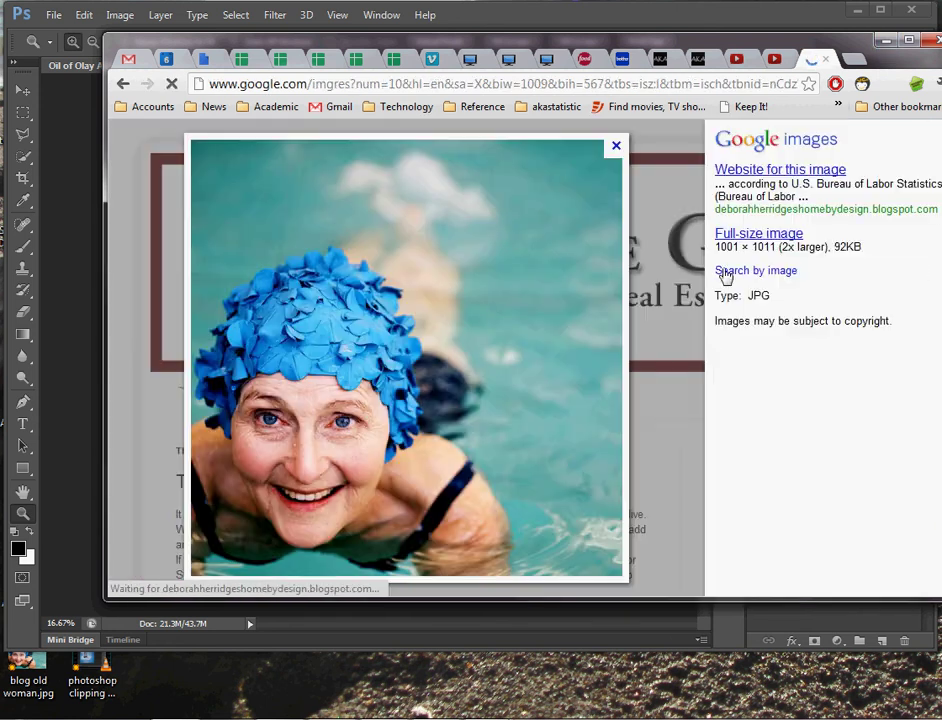
pyautogui.rightClick(735, 240)
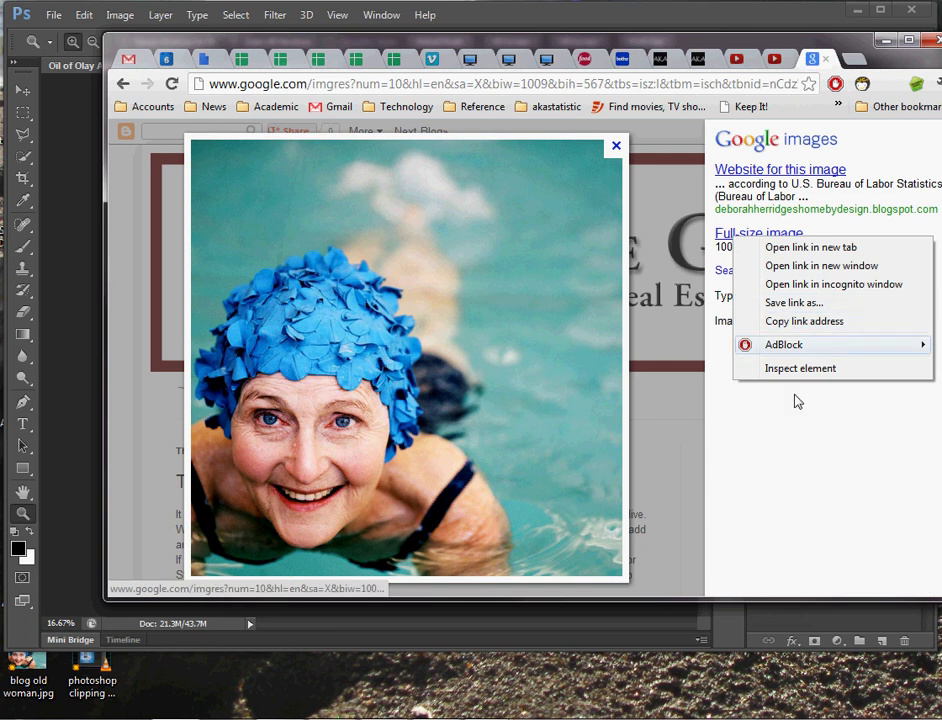
pyautogui.click(774, 472)
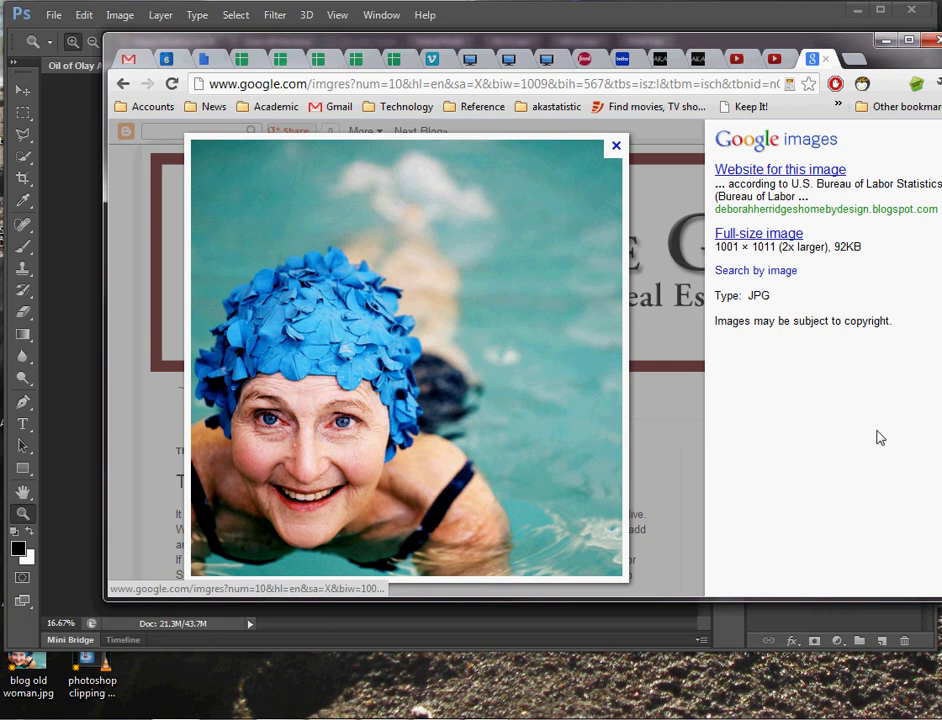
pyautogui.click(885, 40)
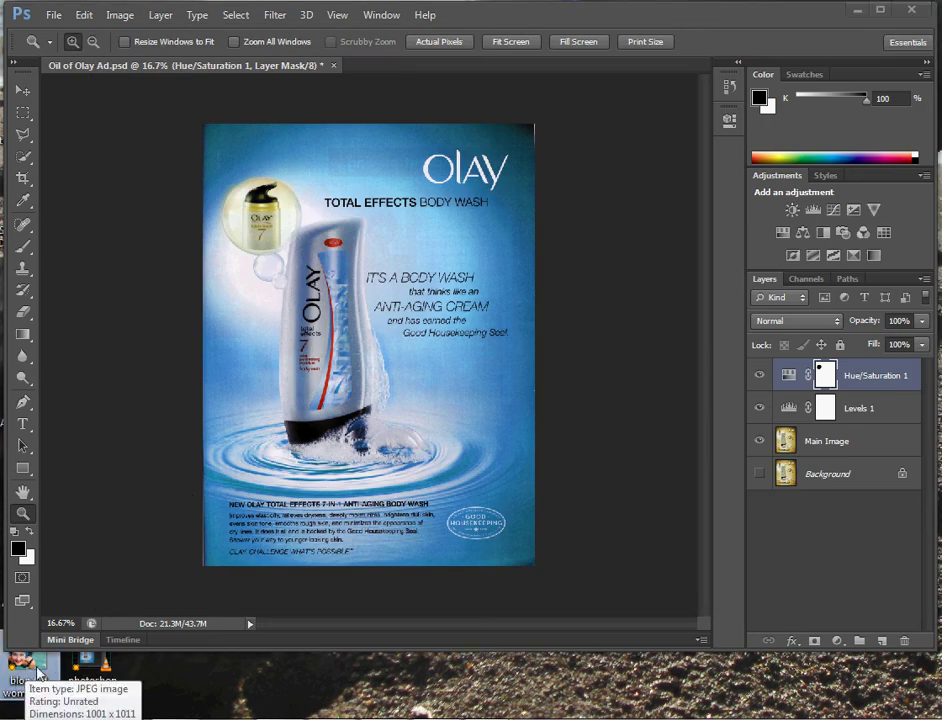
# Open blog old woman.jpg from the desktop as a separate document in Photoshop.
pyautogui.moveTo(20, 677); pyautogui.dragTo(497, 317)
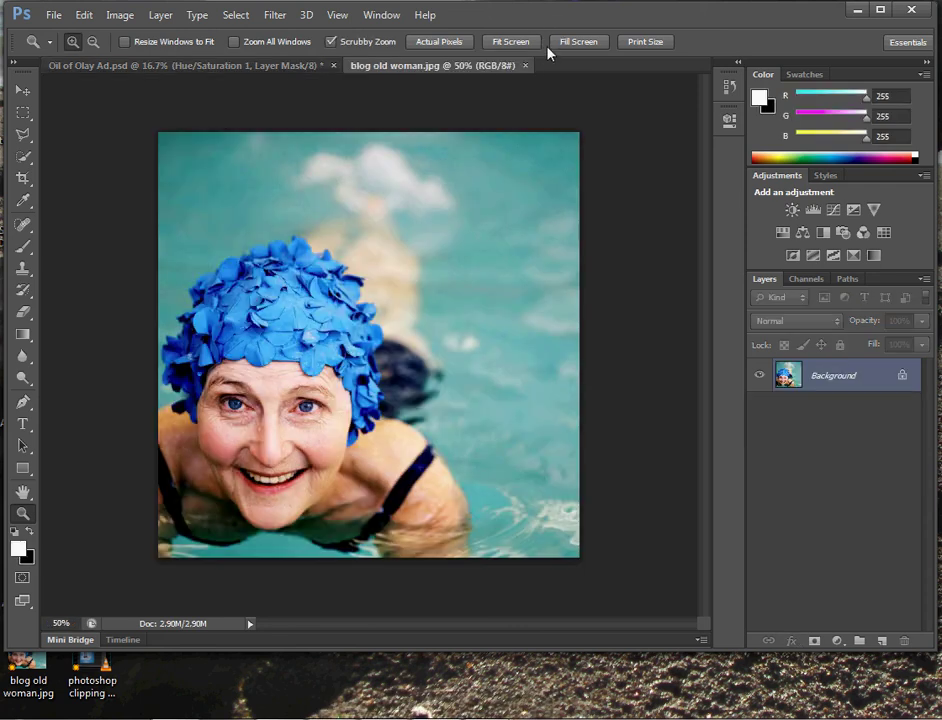
pyautogui.click(54, 15)
pyautogui.moveTo(84, 15)
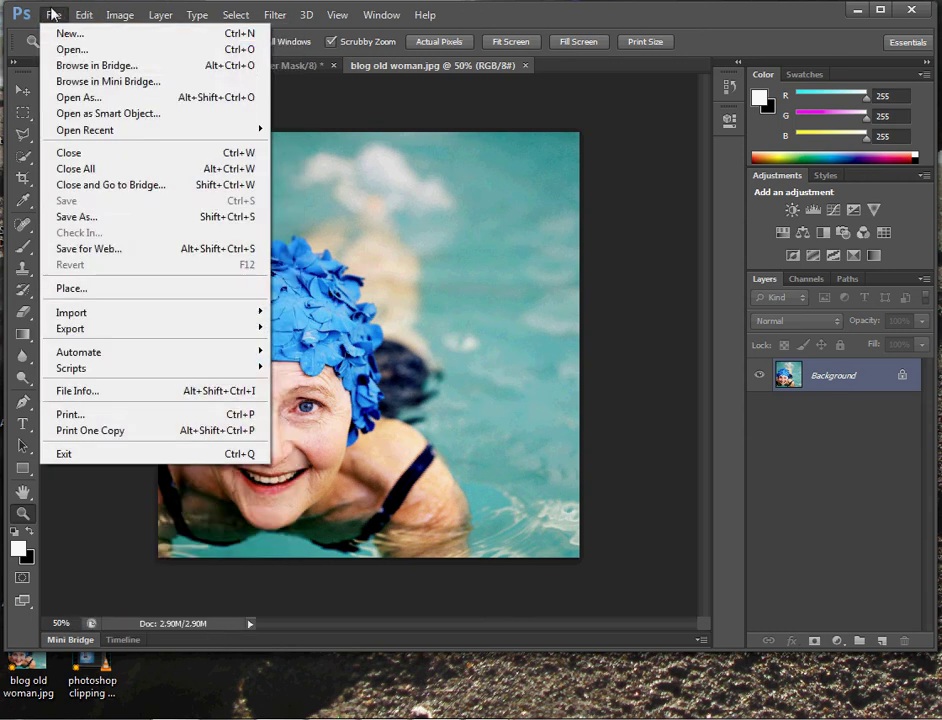
pyautogui.click(54, 15)
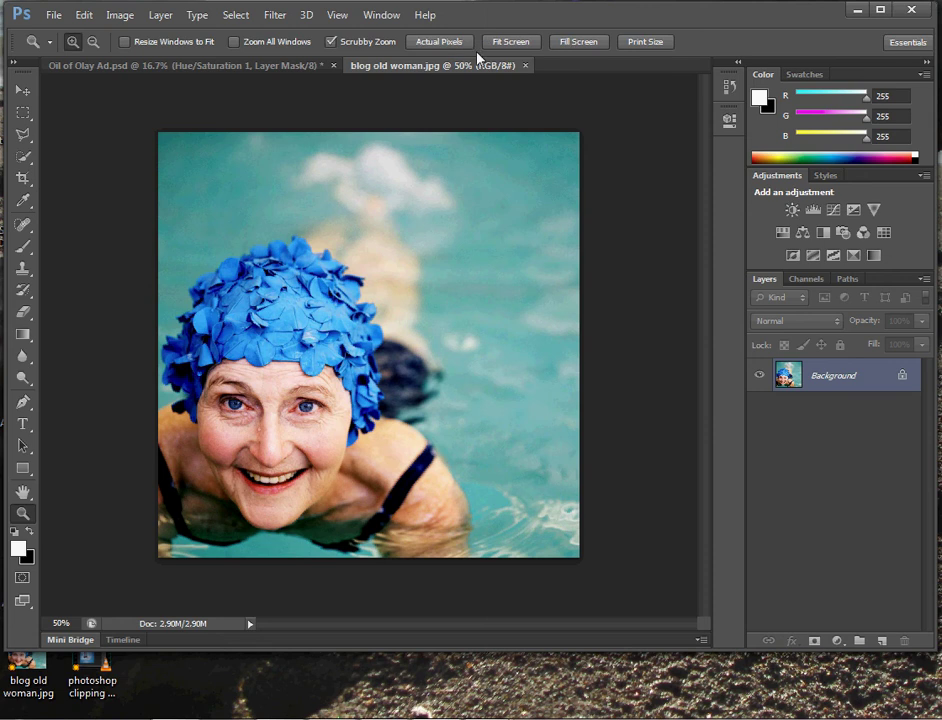
# Float the swimmer photo's window, copy its Background layer into Oil of Olay Ad.psd and close the photo.
pyautogui.moveTo(798, 383)
pyautogui.mouseDown()
pyautogui.moveTo(242, 158)
pyautogui.moveTo(212, 74)
pyautogui.moveTo(900, 375)
pyautogui.moveTo(795, 395)
pyautogui.mouseUp()
pyautogui.moveTo(395, 70); pyautogui.dragTo(335, 145)
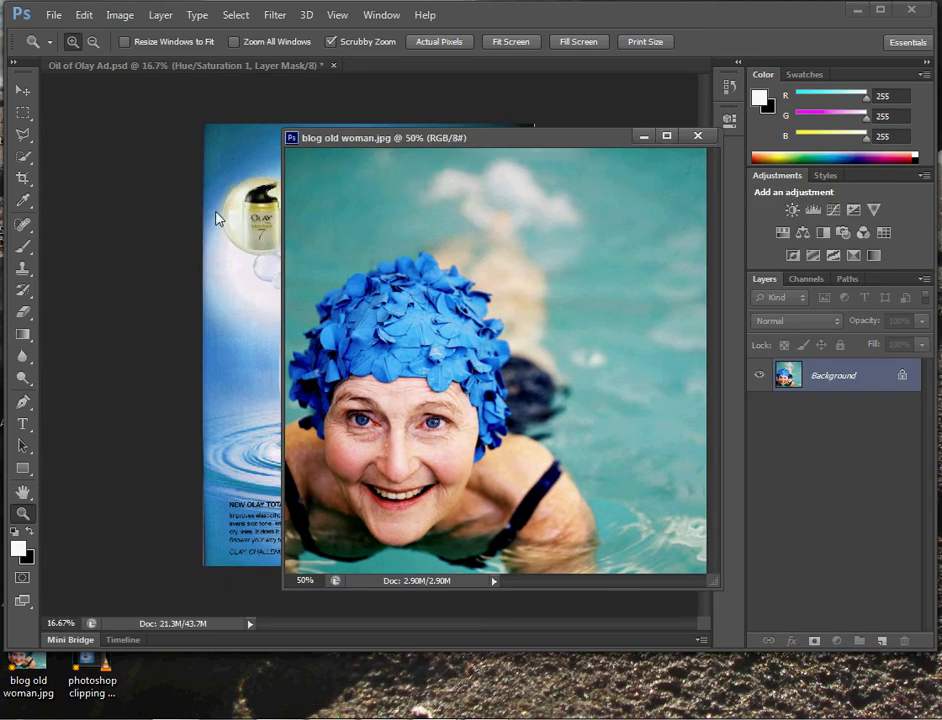
pyautogui.moveTo(820, 375); pyautogui.dragTo(212, 275)
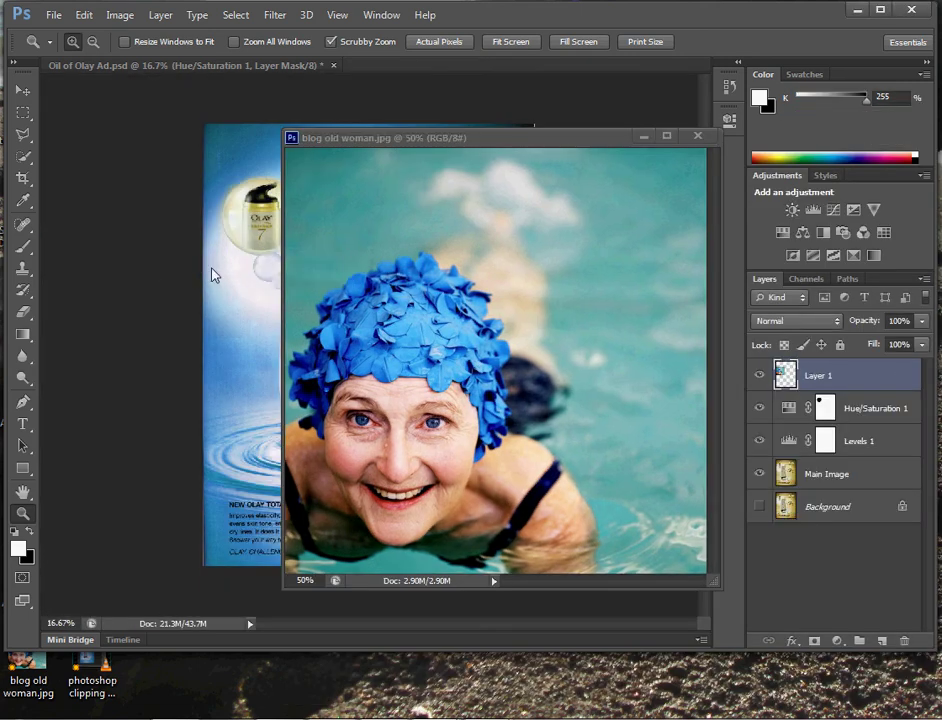
pyautogui.click(697, 137)
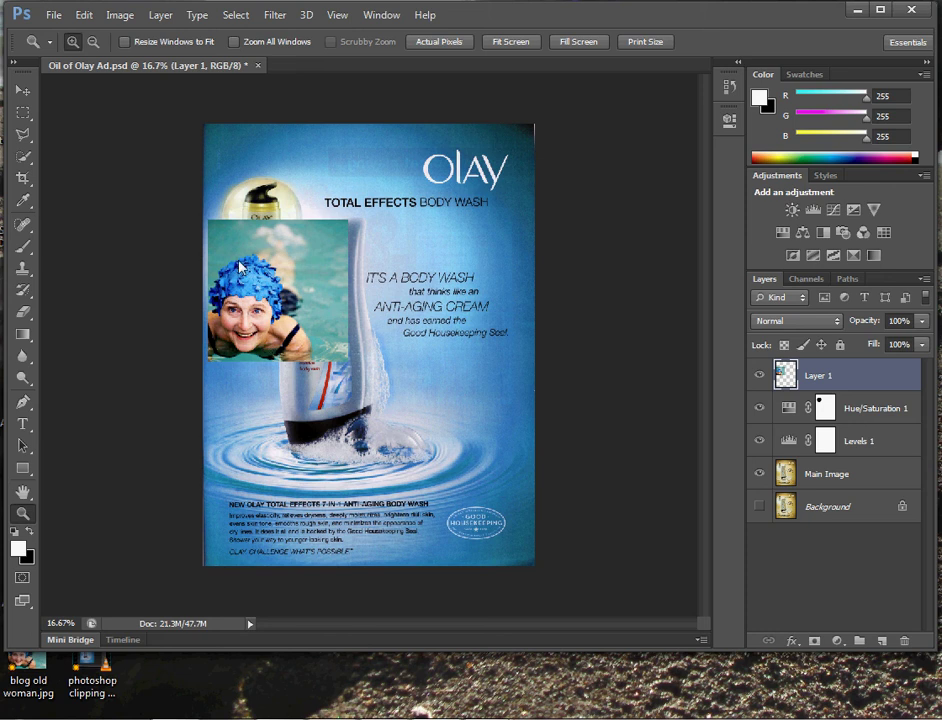
pyautogui.click(83, 15)
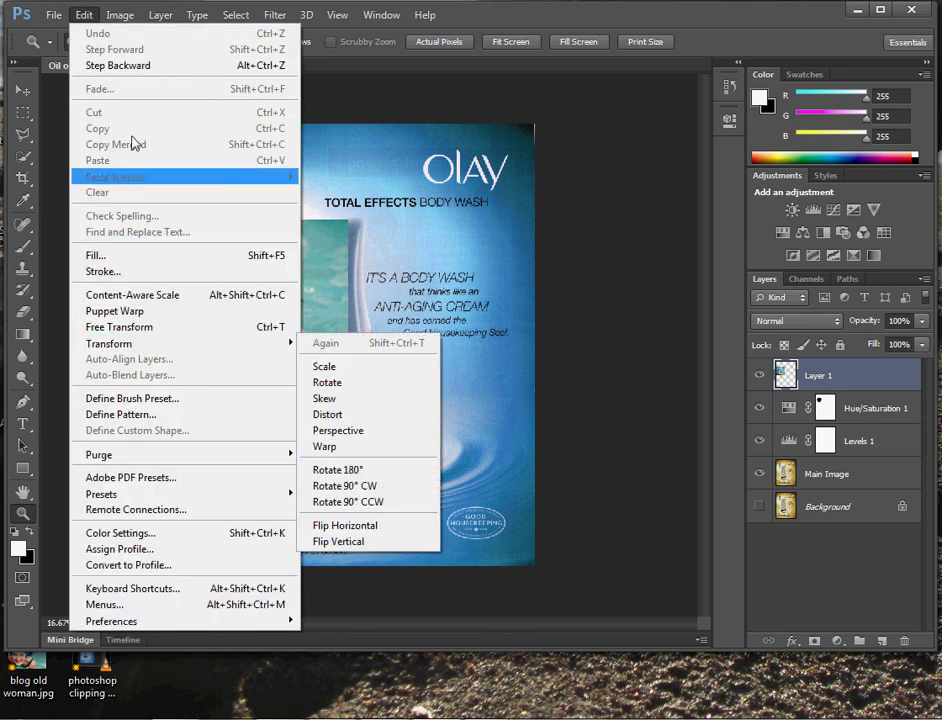
pyautogui.click(84, 15)
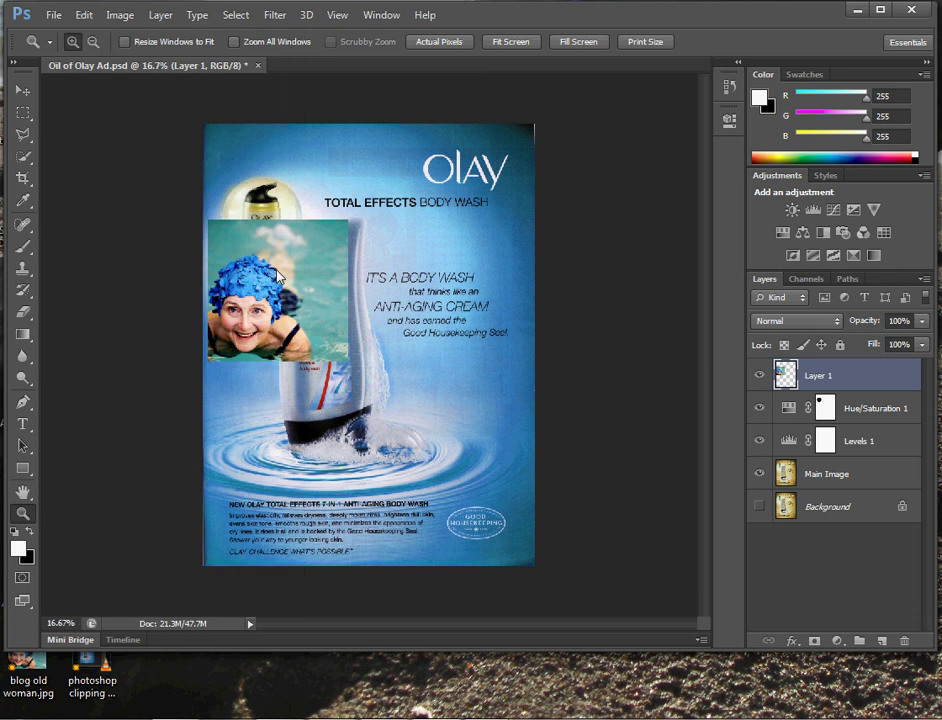
pyautogui.rightClick(786, 385)
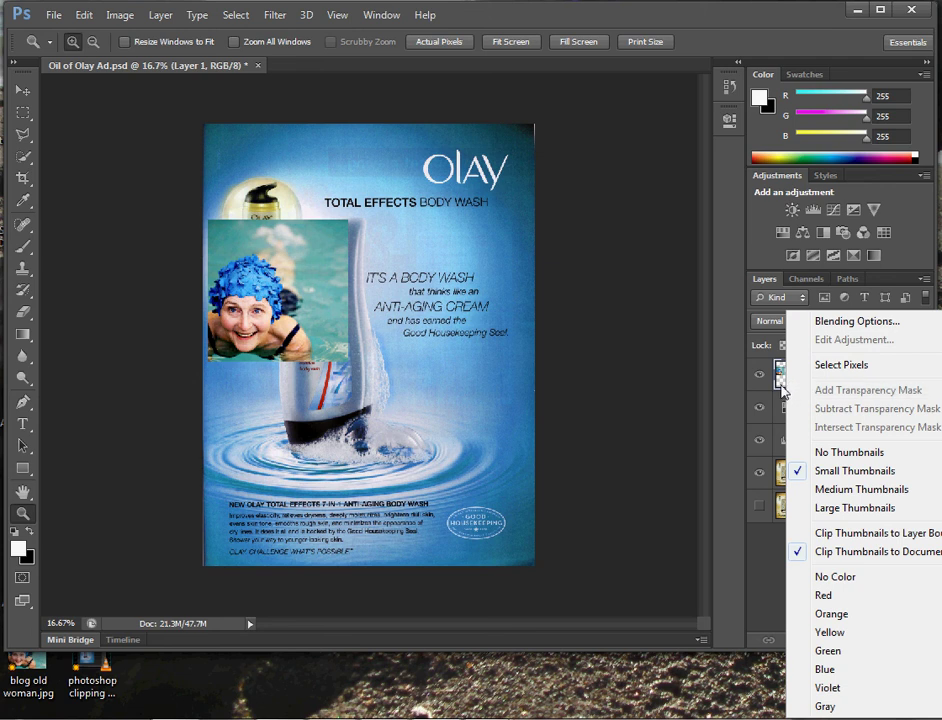
pyautogui.click(780, 387)
# Convert the swimmer photo's layer, Layer 1, to a smart object.
pyautogui.click(162, 16)
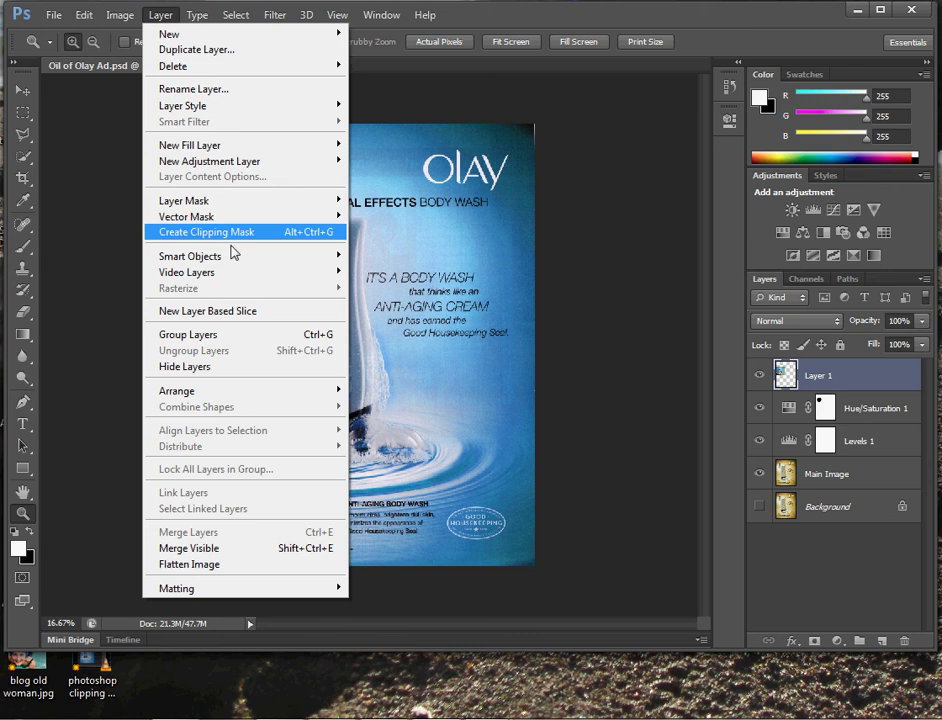
pyautogui.moveTo(236, 261)
pyautogui.click(428, 260)
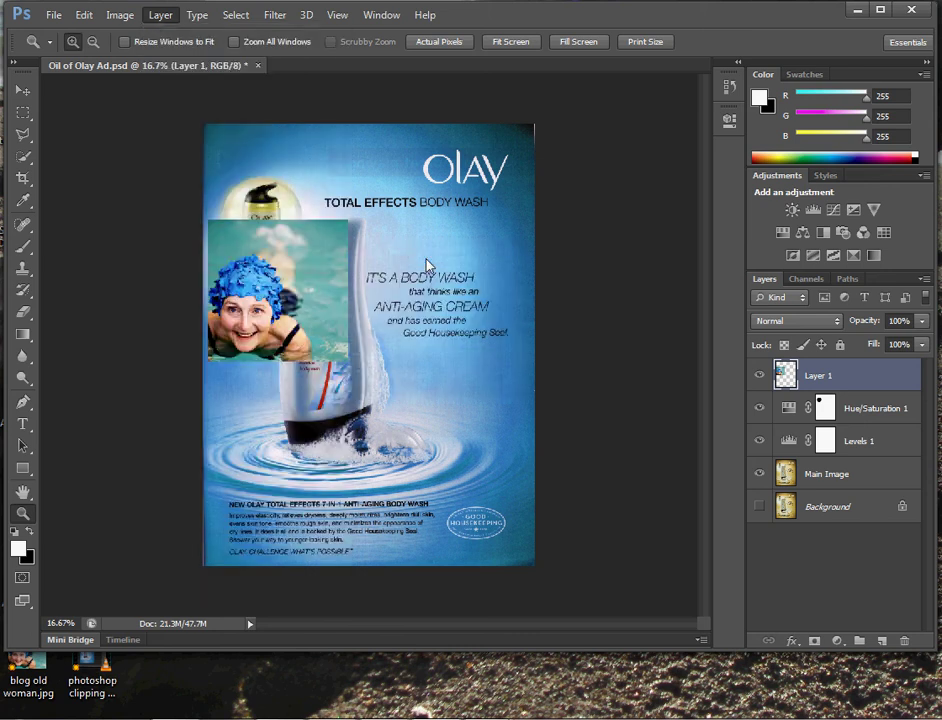
# Open the contents of the Layer 1 smart object for editing in their own document.
pyautogui.doubleClick(788, 377)
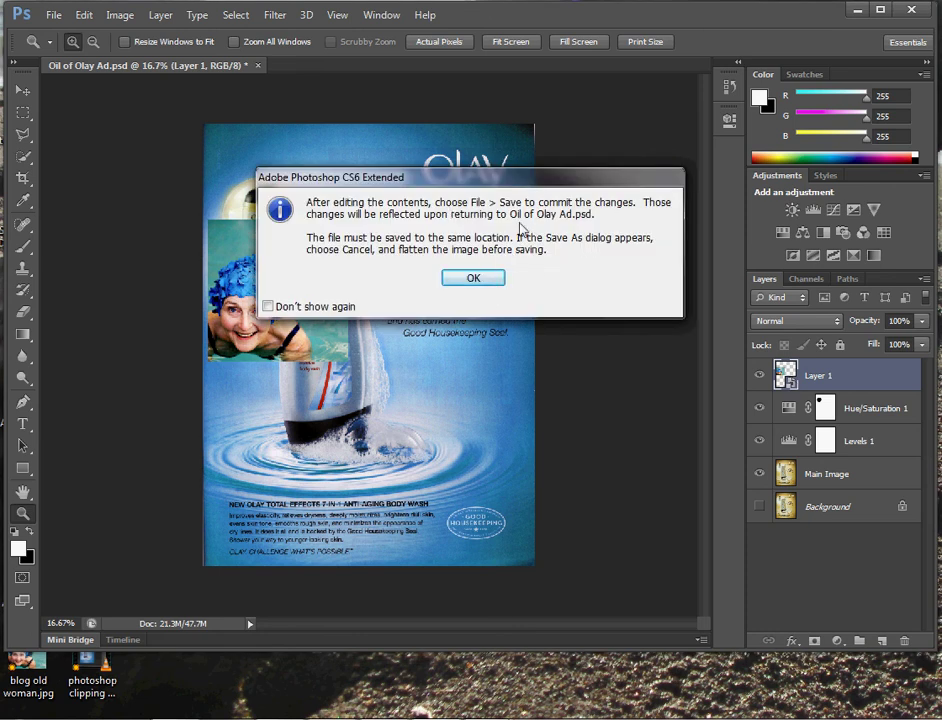
pyautogui.click(479, 281)
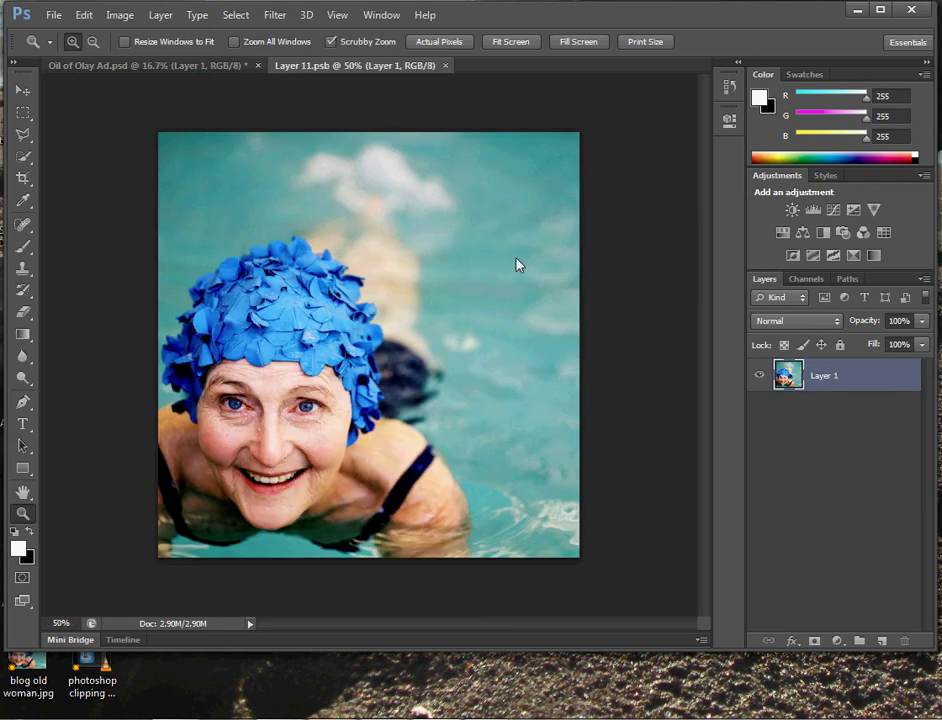
pyautogui.click(127, 66)
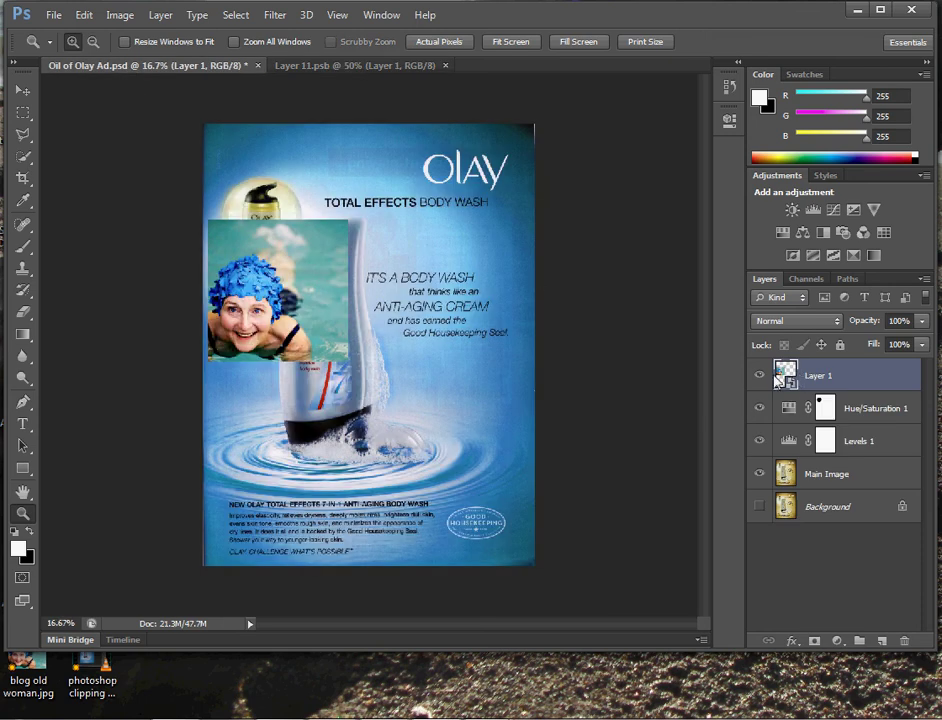
pyautogui.click(352, 65)
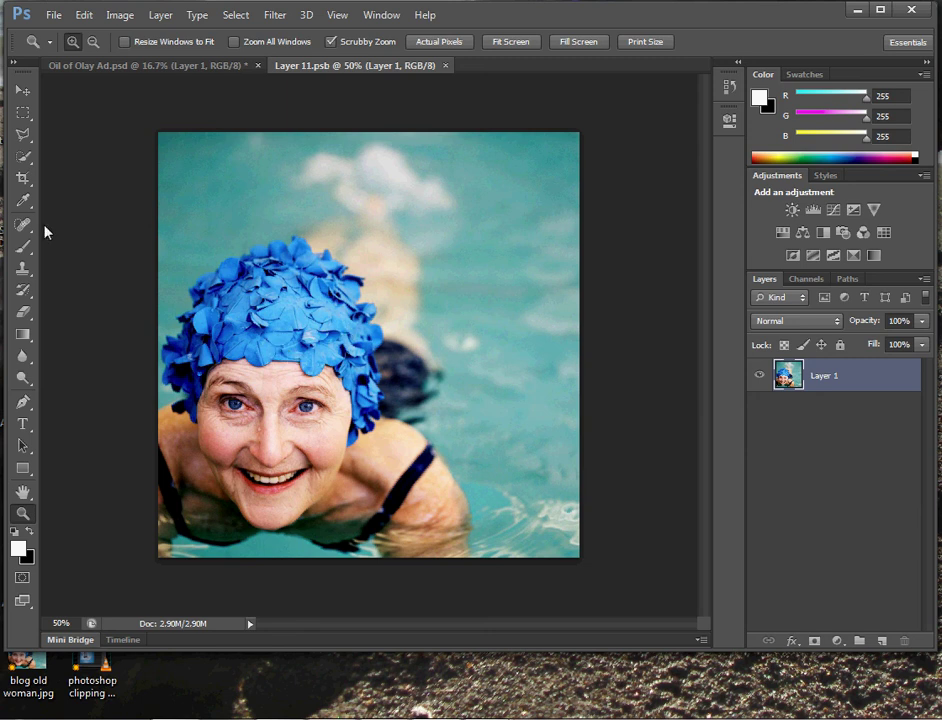
# Select everything around the woman's head with the Quick Selection tool and subtract her mouth and chin from the selection.
pyautogui.click(25, 160)
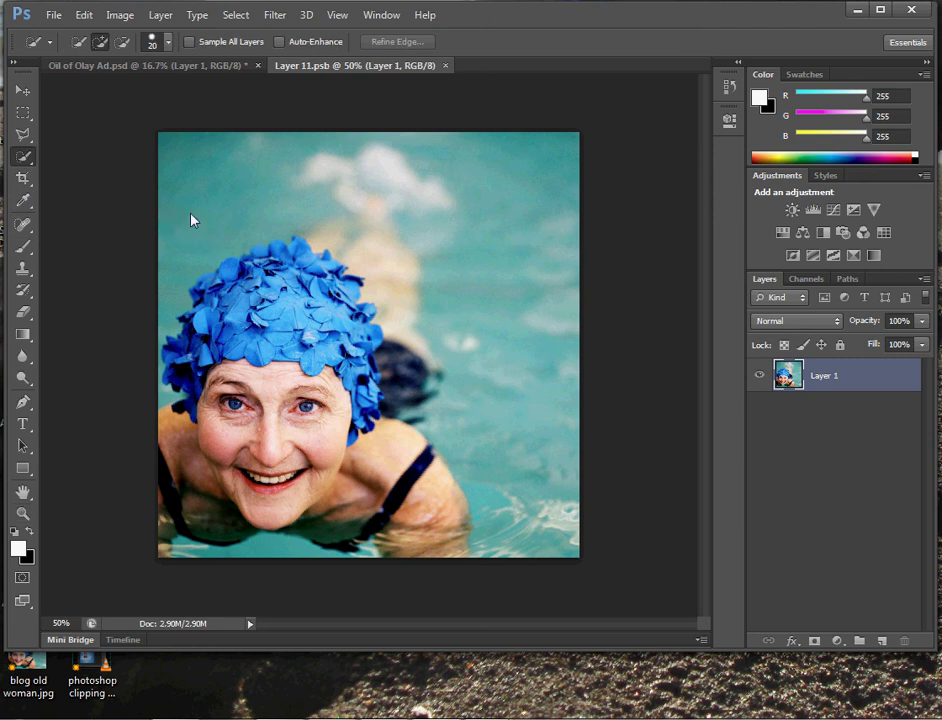
pyautogui.moveTo(210, 222); pyautogui.dragTo(233, 219)
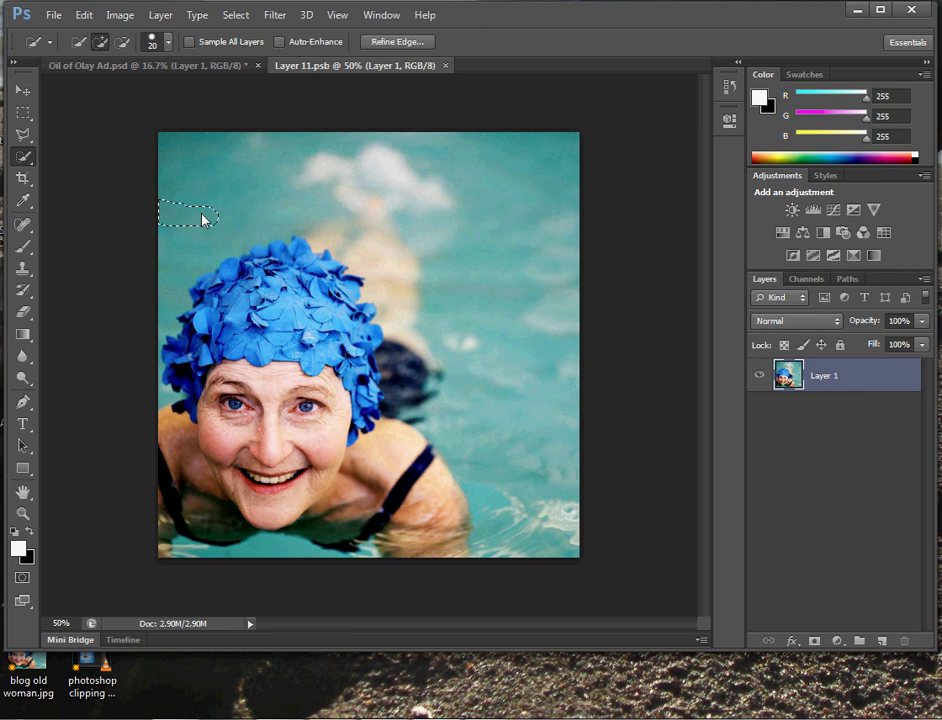
pyautogui.moveTo(167, 278)
pyautogui.mouseDown()
pyautogui.moveTo(212, 231)
pyautogui.moveTo(273, 219)
pyautogui.moveTo(351, 221)
pyautogui.moveTo(408, 280)
pyautogui.mouseUp()
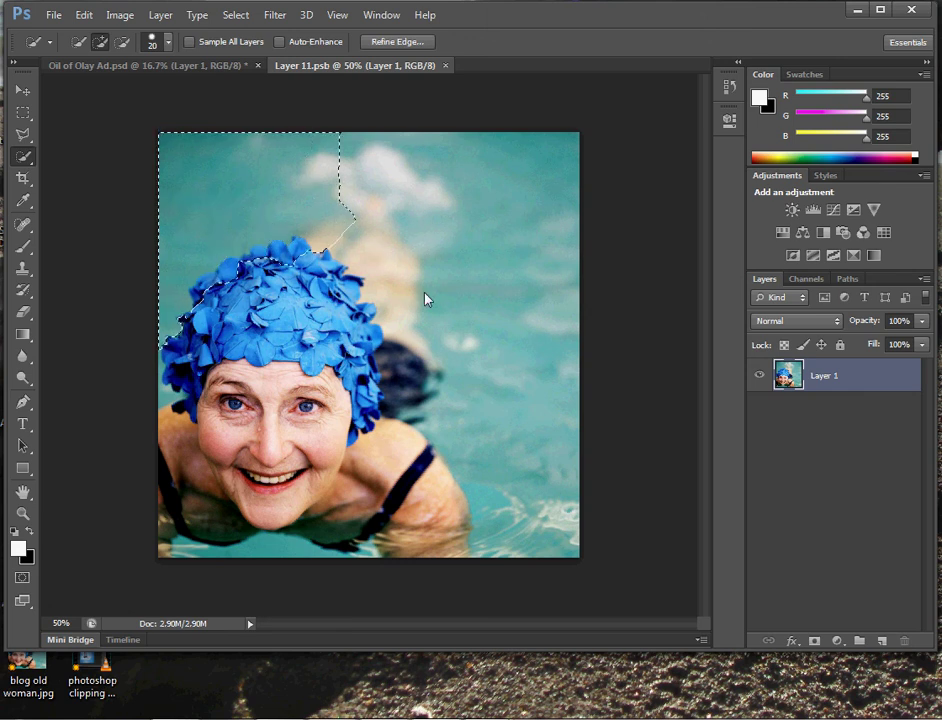
pyautogui.moveTo(506, 372)
pyautogui.mouseDown()
pyautogui.moveTo(509, 490)
pyautogui.moveTo(455, 514)
pyautogui.moveTo(372, 482)
pyautogui.moveTo(332, 535)
pyautogui.moveTo(280, 556)
pyautogui.moveTo(240, 555)
pyautogui.moveTo(204, 536)
pyautogui.moveTo(166, 460)
pyautogui.moveTo(162, 403)
pyautogui.mouseUp()
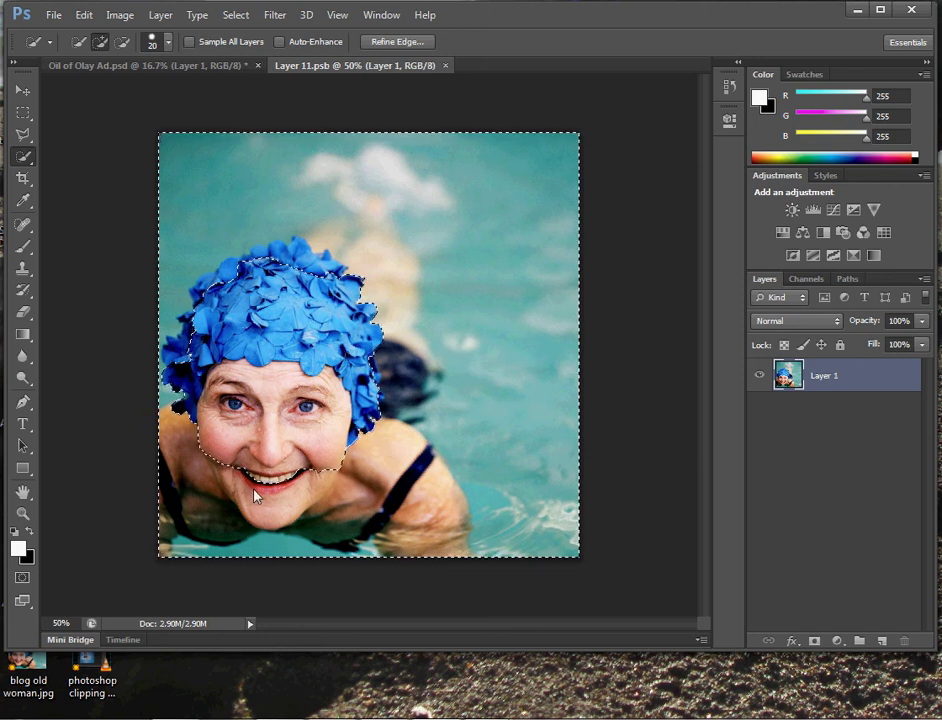
pyautogui.moveTo(246, 477)
pyautogui.mouseDown()
pyautogui.moveTo(227, 467)
pyautogui.moveTo(224, 476)
pyautogui.moveTo(259, 517)
pyautogui.moveTo(303, 491)
pyautogui.mouseUp()
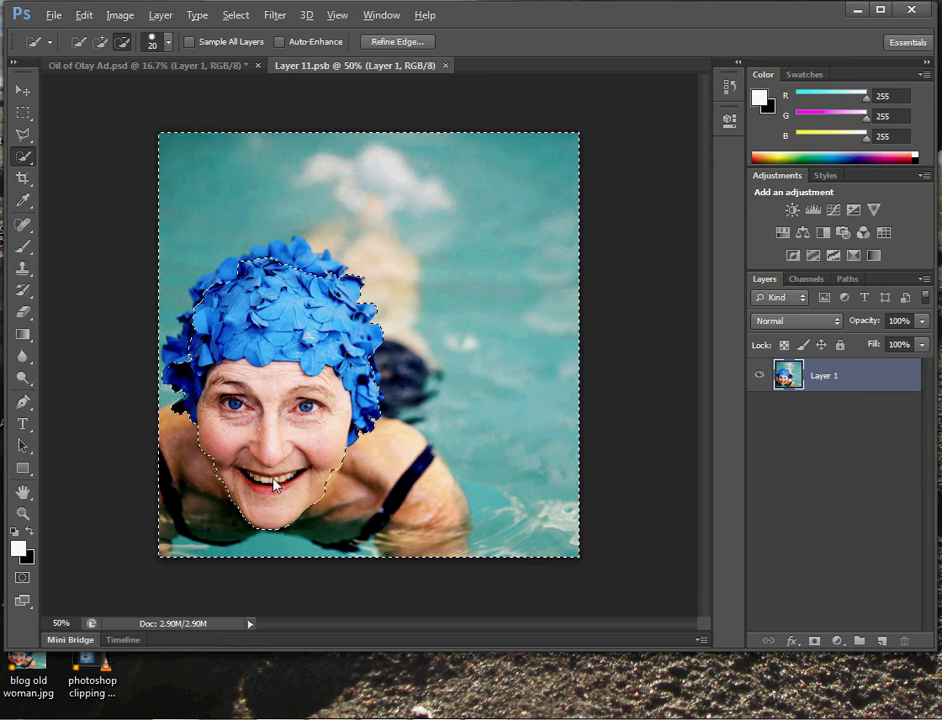
pyautogui.press('alt')
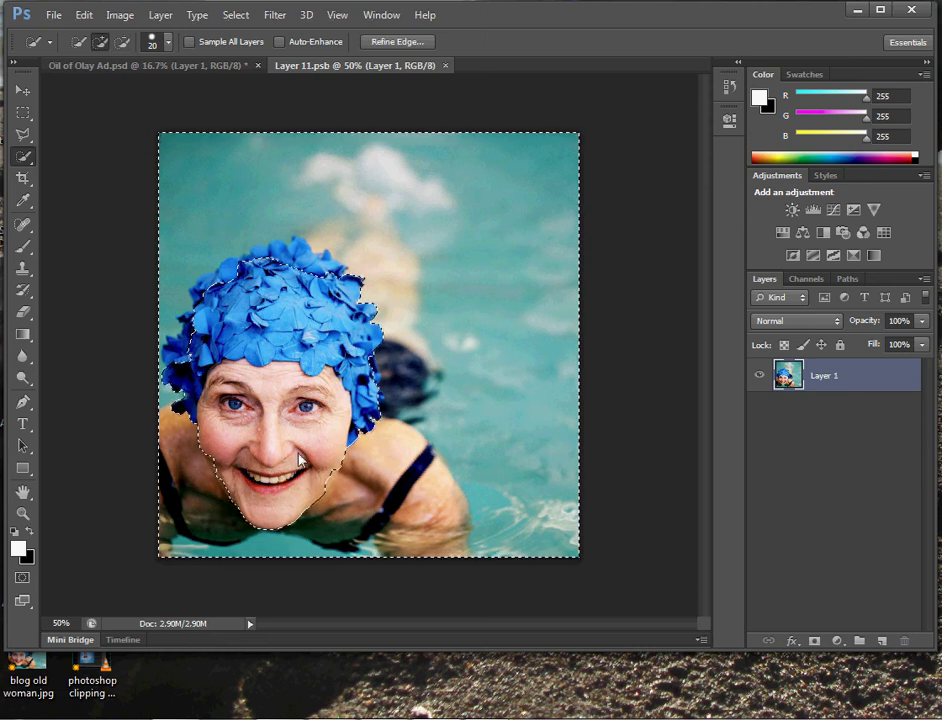
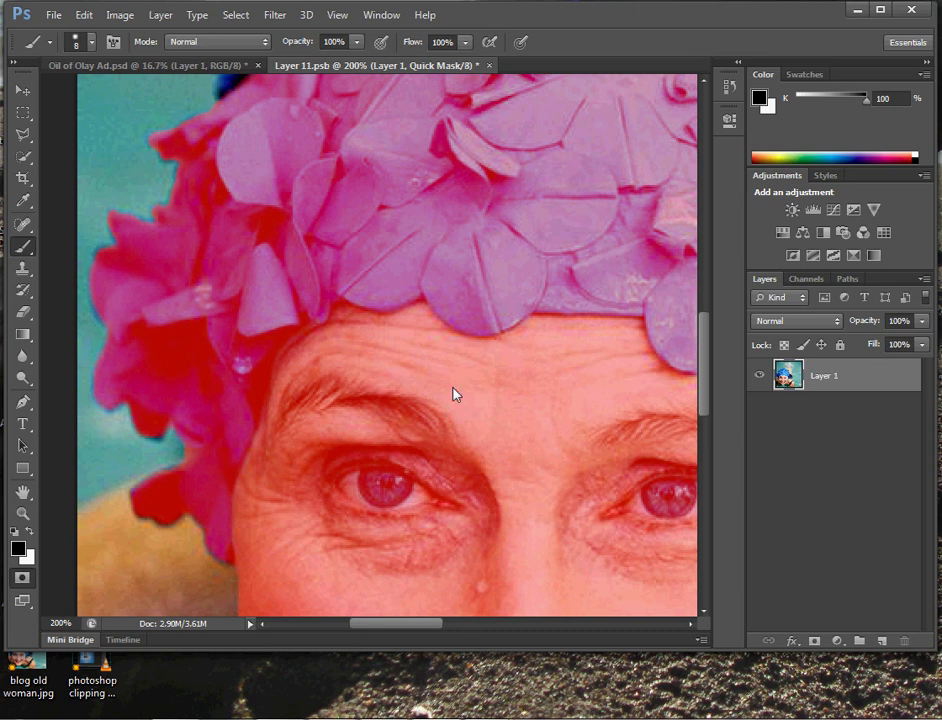
# Examine the quick mask's edges around the woman's cap, cheeks and chin, and finish with the whole image fitted on screen.
pyautogui.press('z')
pyautogui.scroll(-5, 387, 345)
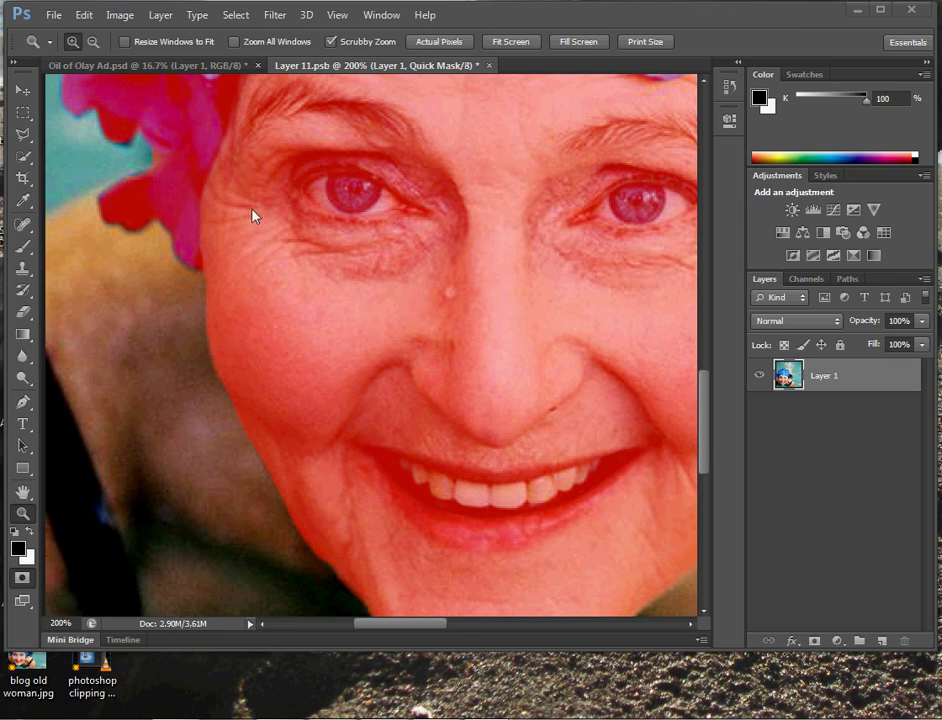
pyautogui.scroll(5, 319, 240)
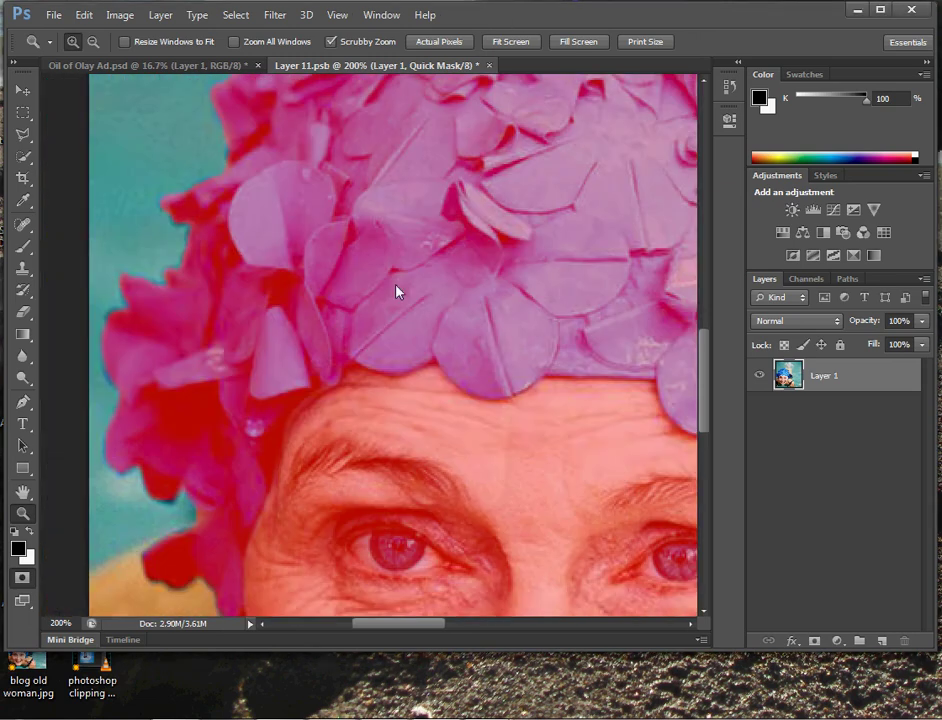
pyautogui.hscroll(5, 315, 349)
pyautogui.scroll(-5, 511, 383)
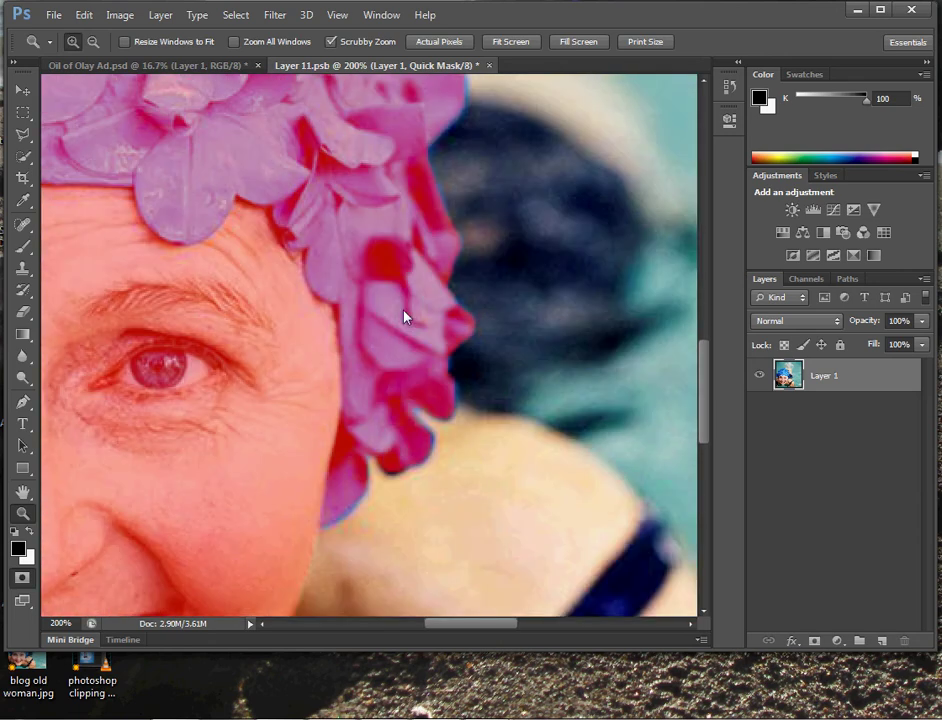
pyautogui.scroll(-6, 405, 317)
pyautogui.hscroll(-2, 362, 252)
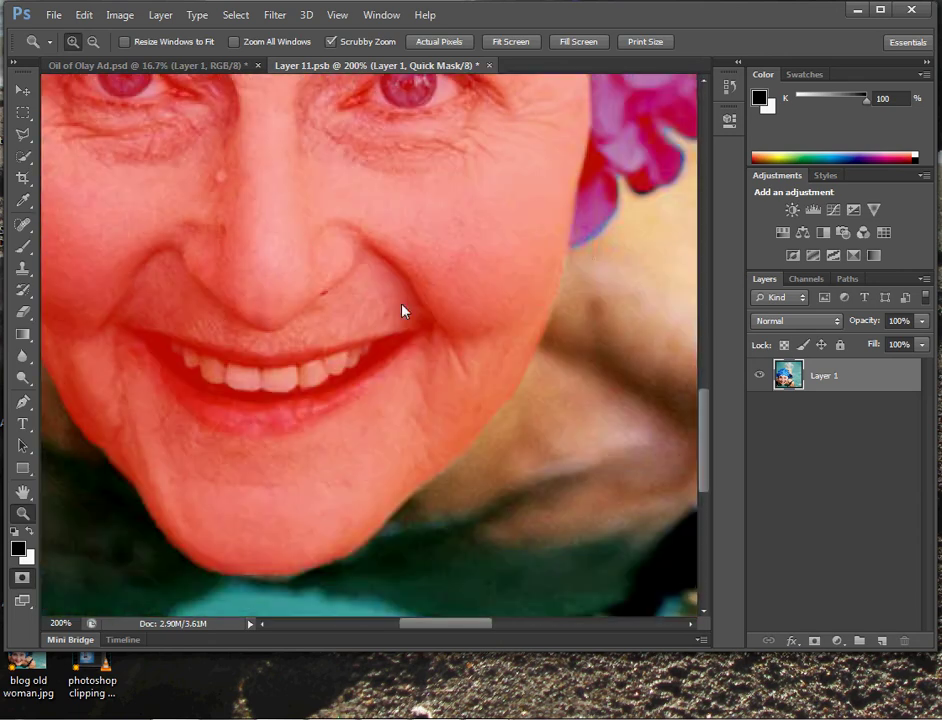
pyautogui.scroll(6, 300, 320)
pyautogui.hscroll(-2, 360, 345)
pyautogui.scroll(-1, 430, 357)
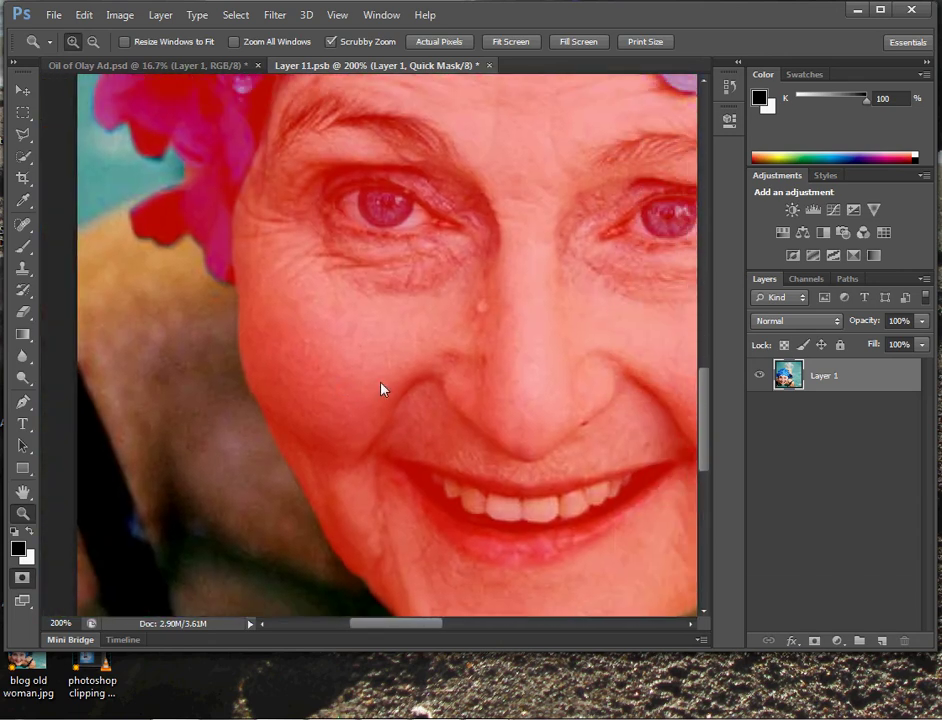
pyautogui.rightClick(344, 339)
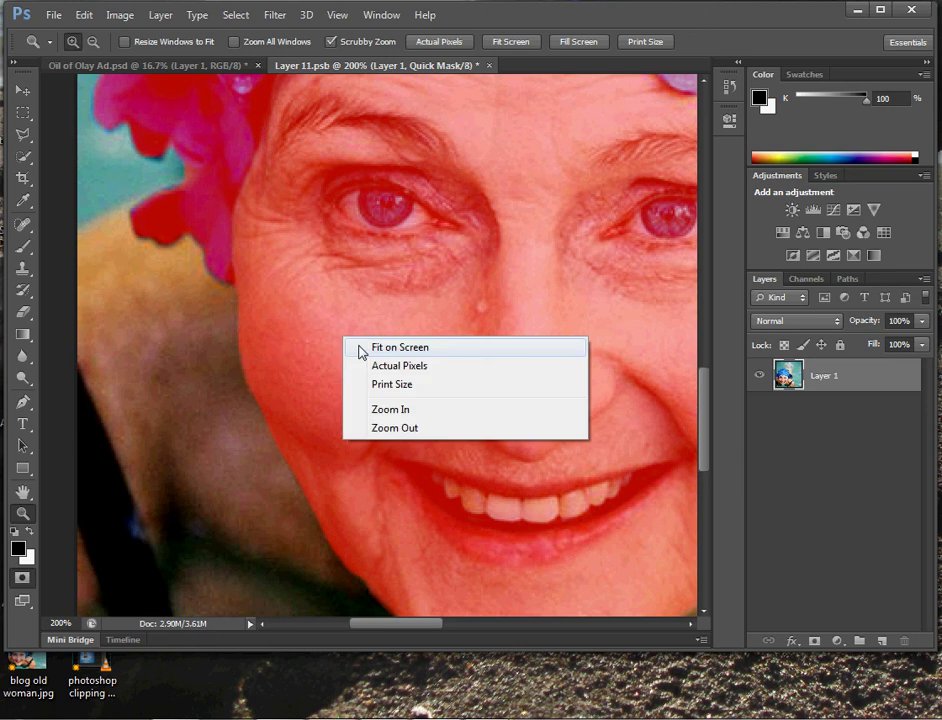
pyautogui.click(362, 348)
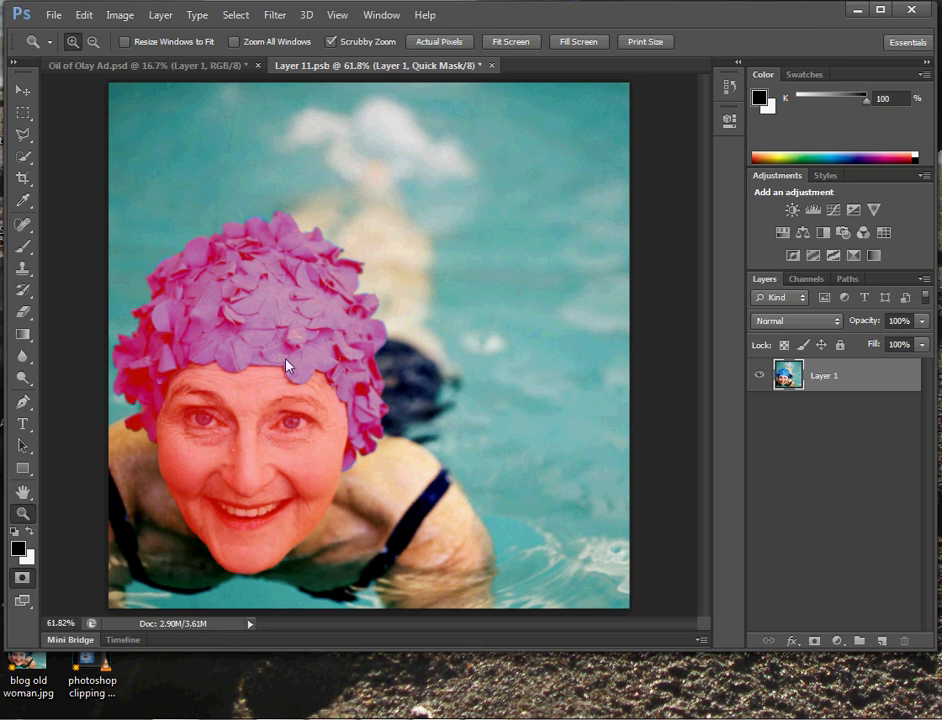
# Turn the quick mask back into a selection and undo the deletion of the background around the head.
pyautogui.press('x')
pyautogui.click(33, 583)
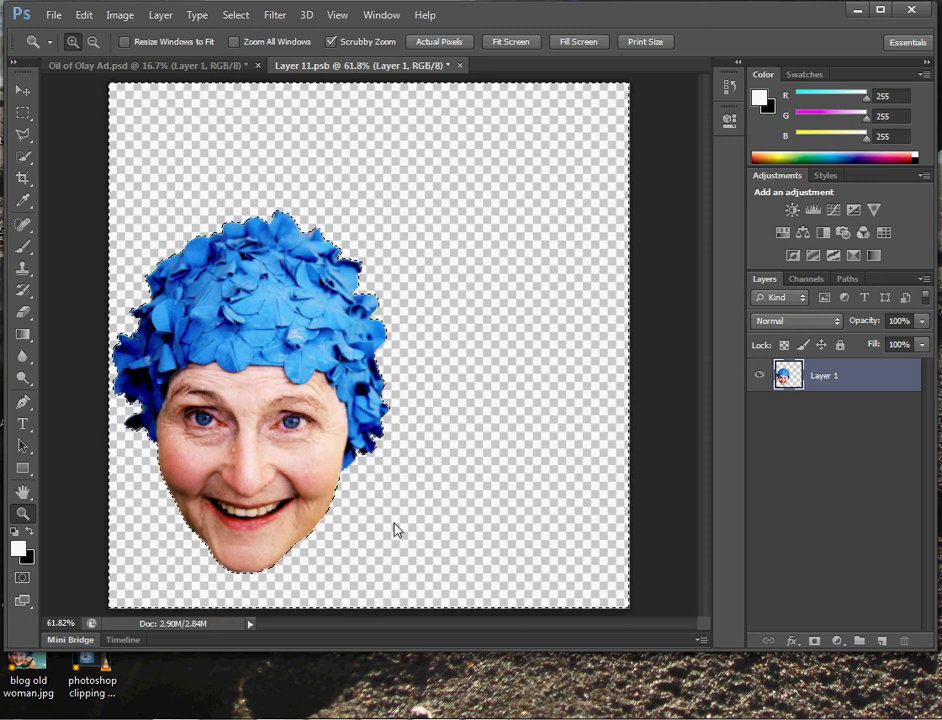
pyautogui.hotkey('ctrl', 'z')
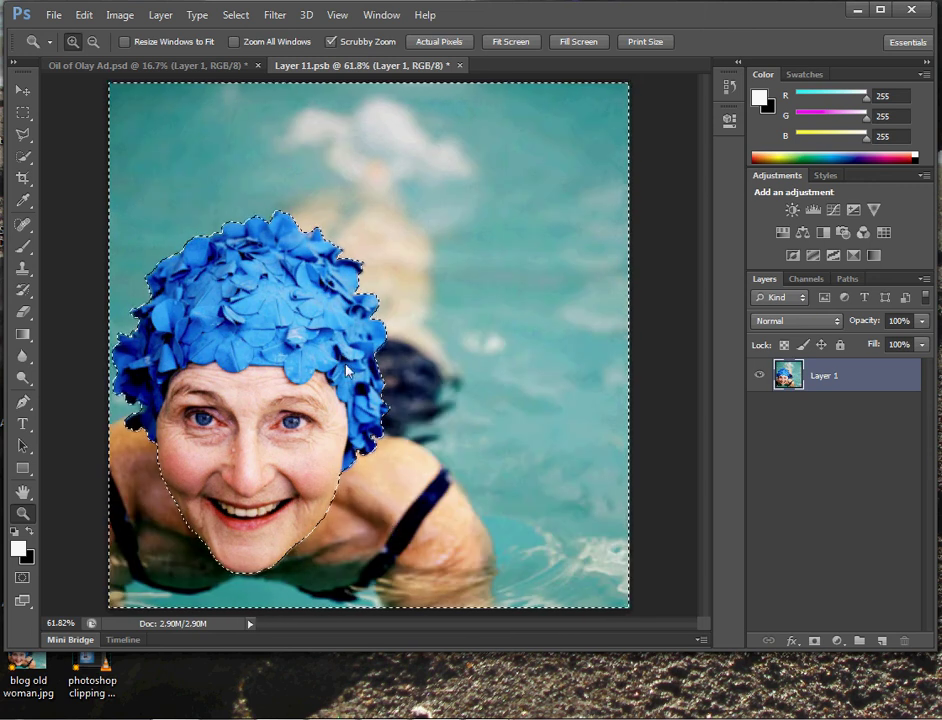
# Invert the selection to cover the woman's head and copy it to a new layer with Layer Via Copy.
pyautogui.click(238, 17)
pyautogui.click(249, 83)
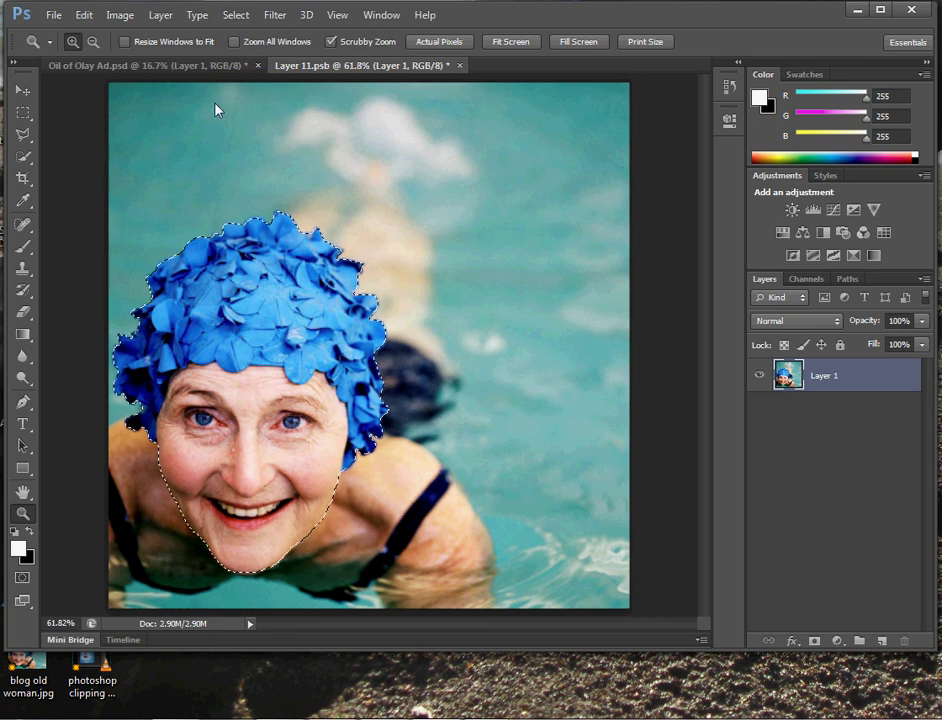
pyautogui.click(160, 15)
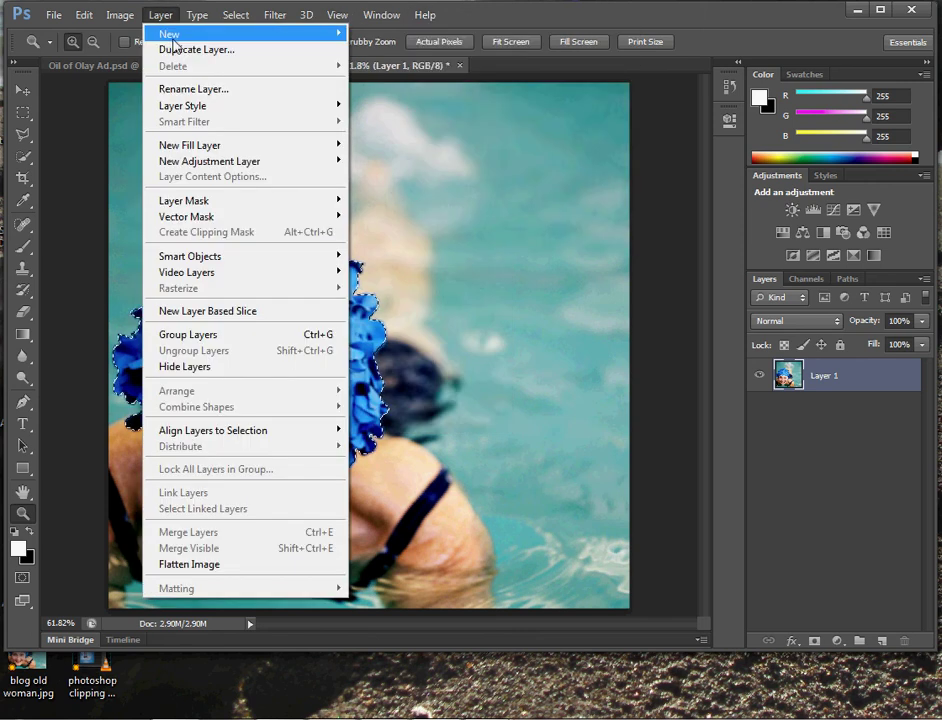
pyautogui.moveTo(172, 35)
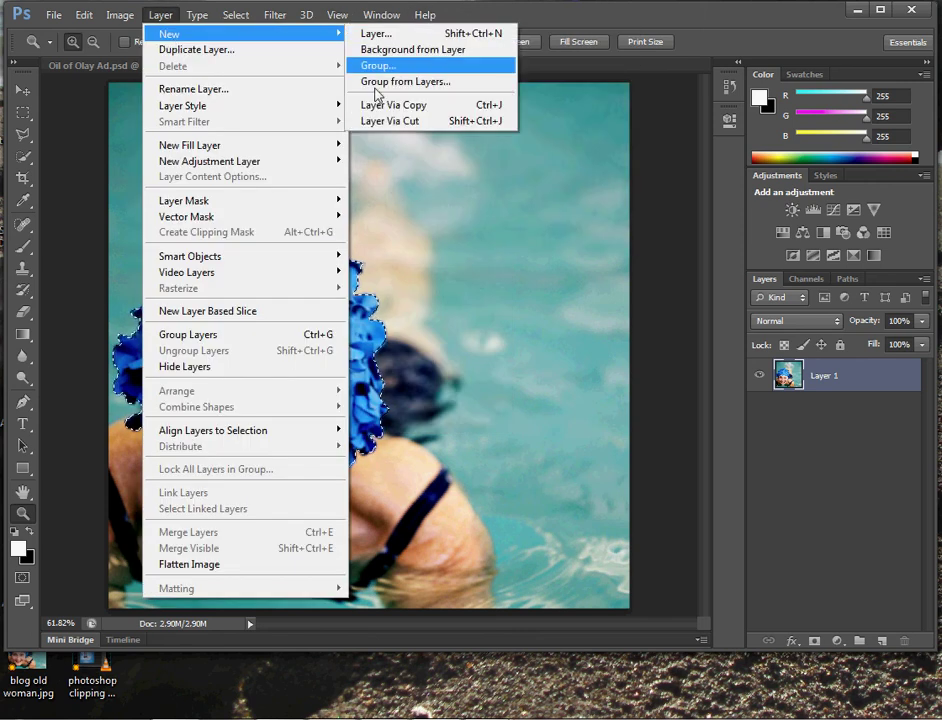
pyautogui.click(370, 101)
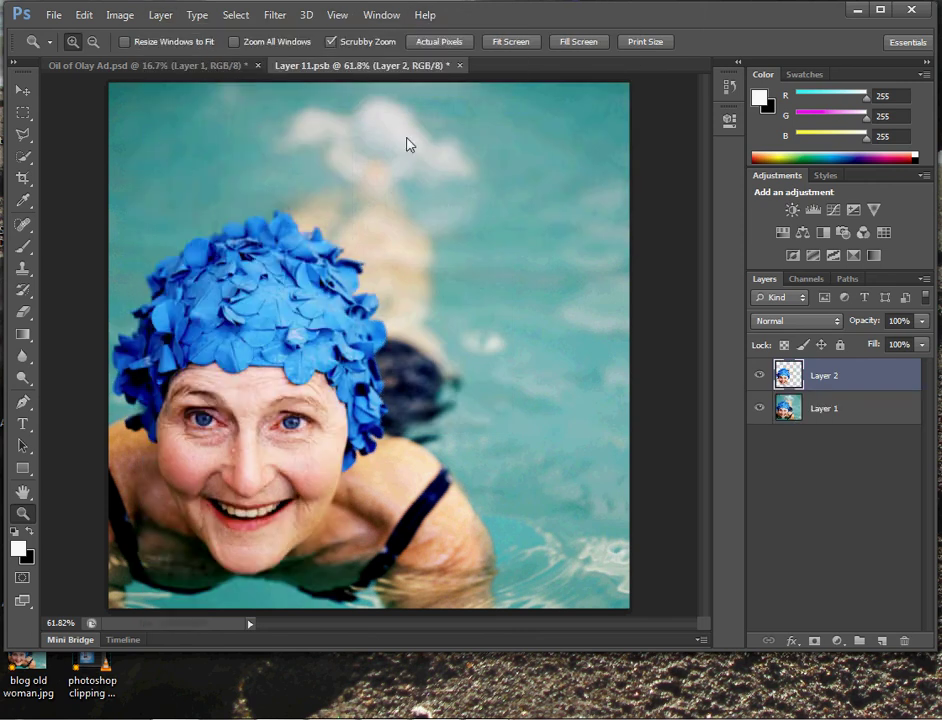
# Hide Layer 1, the original swimmer photo, leaving only the cut-out head displayed.
pyautogui.click(759, 408)
pyautogui.click(759, 408)
pyautogui.click(759, 408)
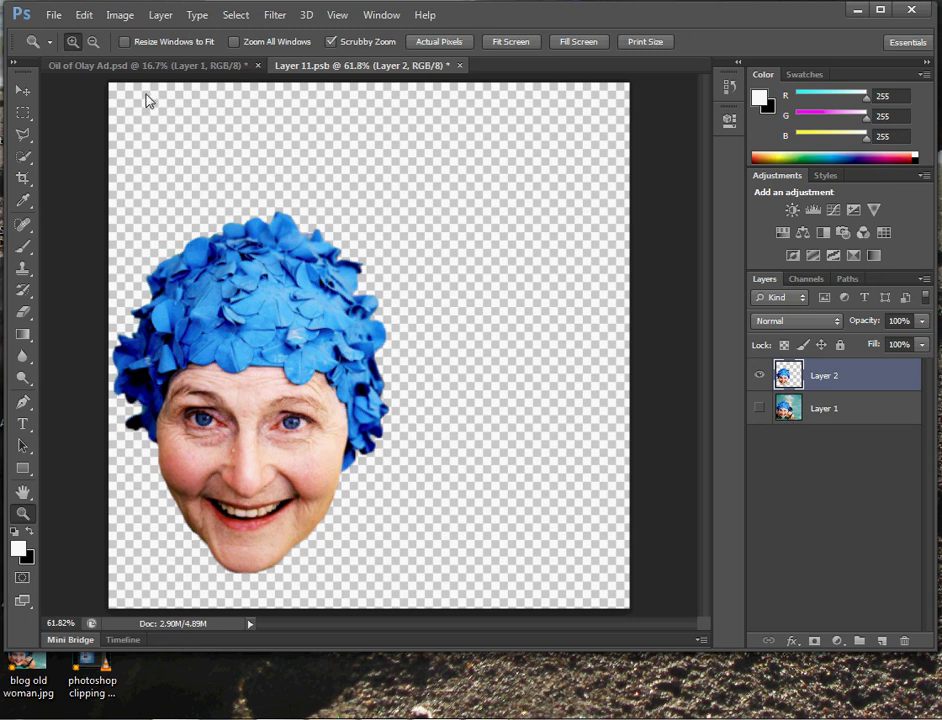
# Save Layer 11.psb, check the head in Oil of Olay Ad.psd and return to Layer 11.psb.
pyautogui.click(48, 14)
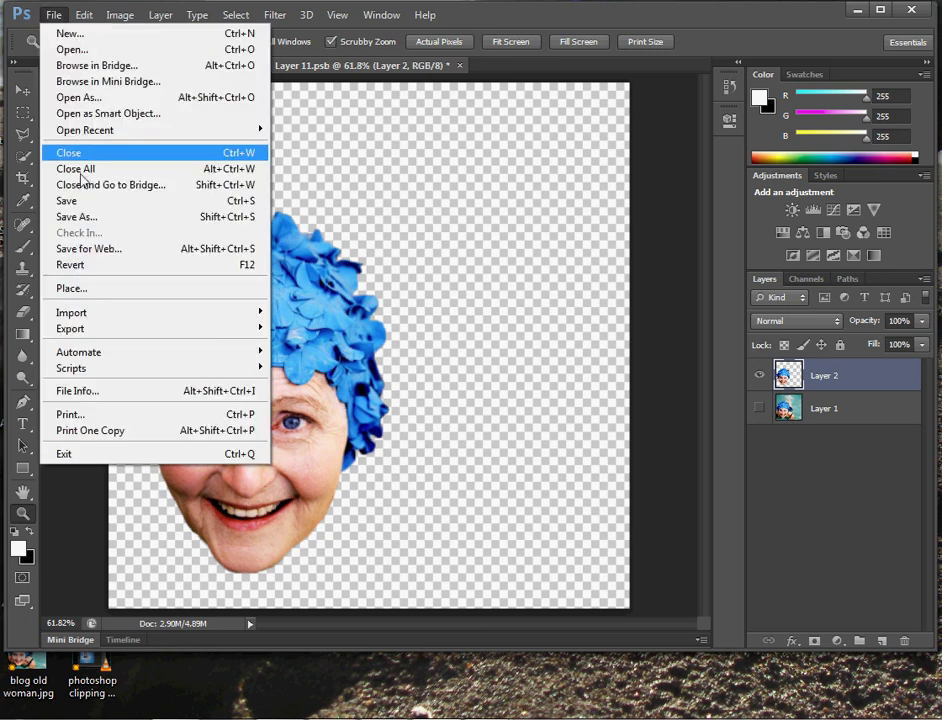
pyautogui.click(66, 200)
pyautogui.click(145, 68)
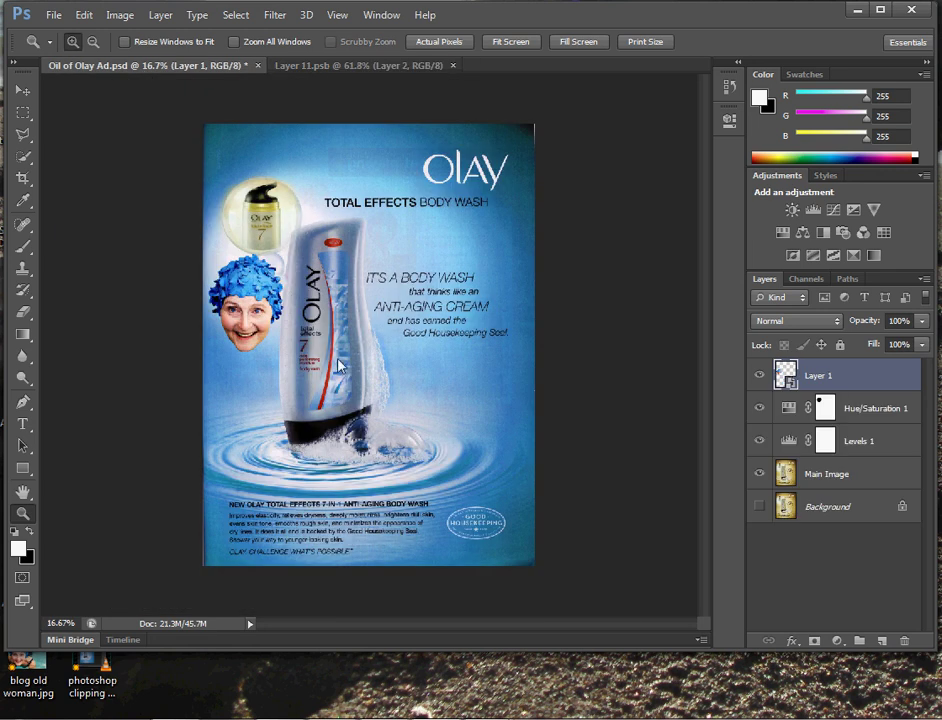
pyautogui.click(347, 66)
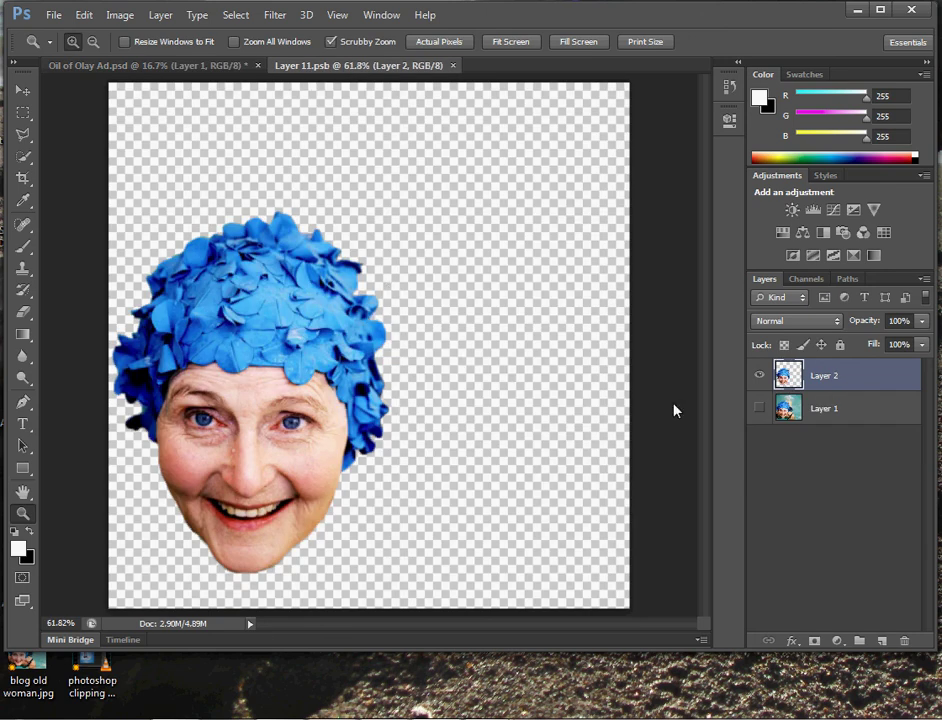
# Move Layer 2 beneath Layer 1 and clip the visible Layer 1 to it with a clipping mask.
pyautogui.moveTo(826, 378); pyautogui.dragTo(815, 418)
pyautogui.click(759, 375)
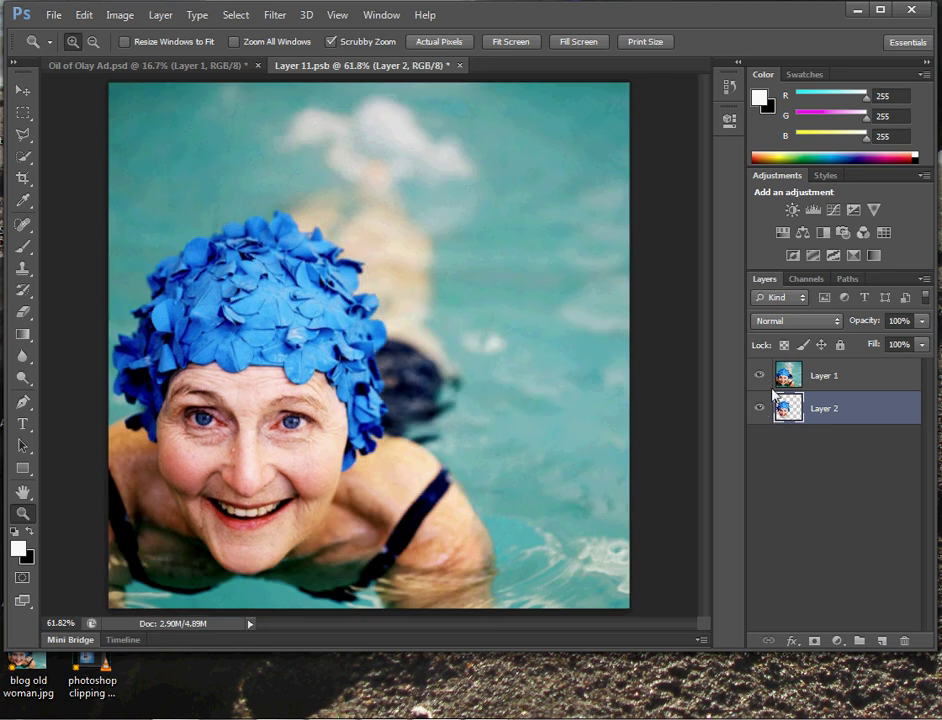
pyautogui.click(831, 380)
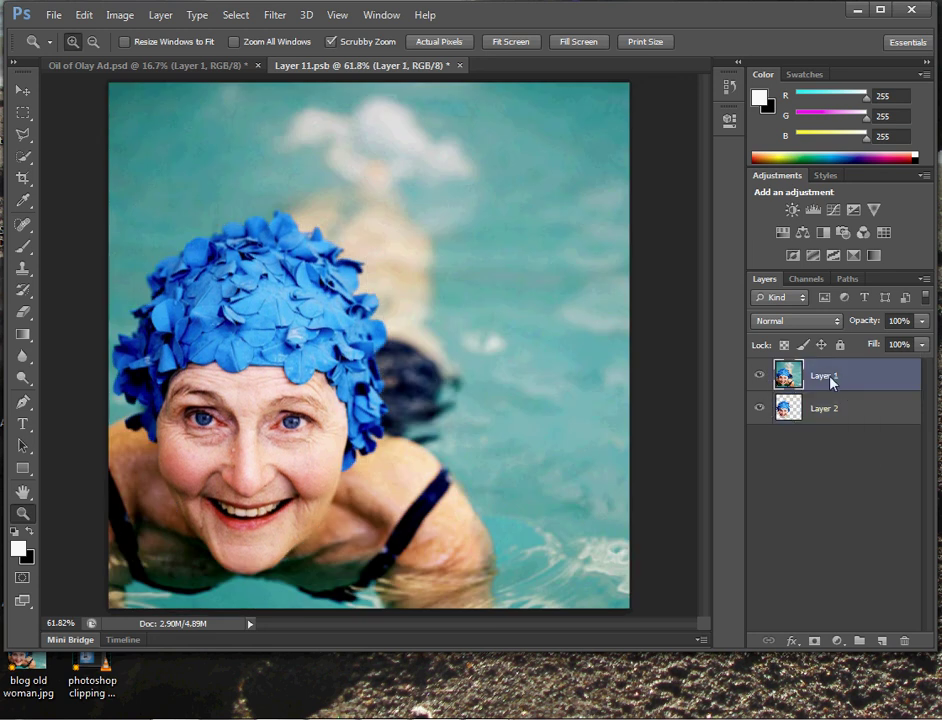
pyautogui.click(161, 15)
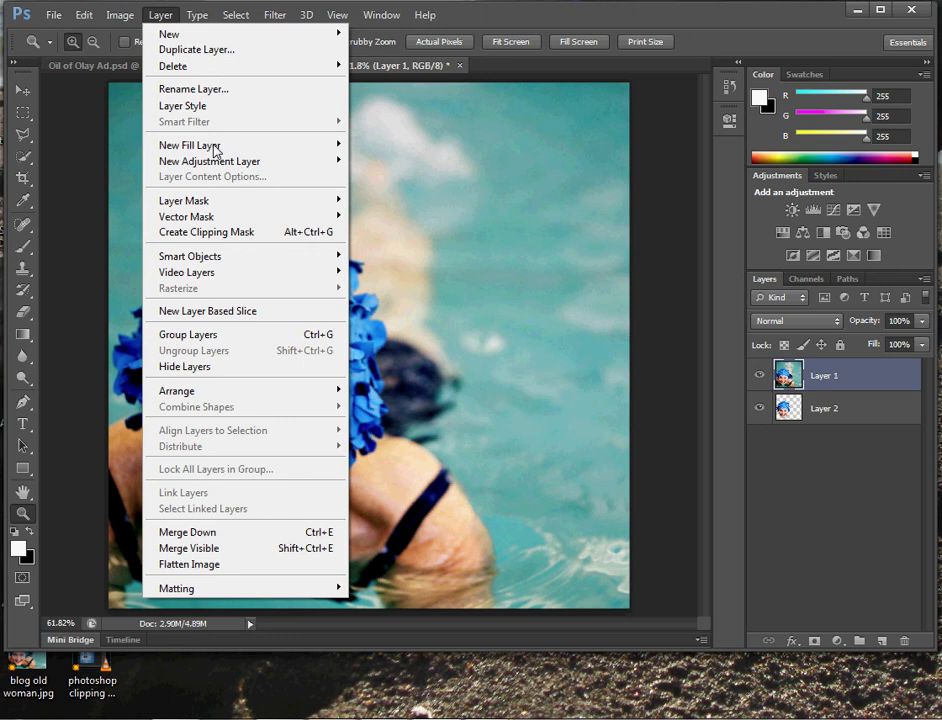
pyautogui.click(231, 233)
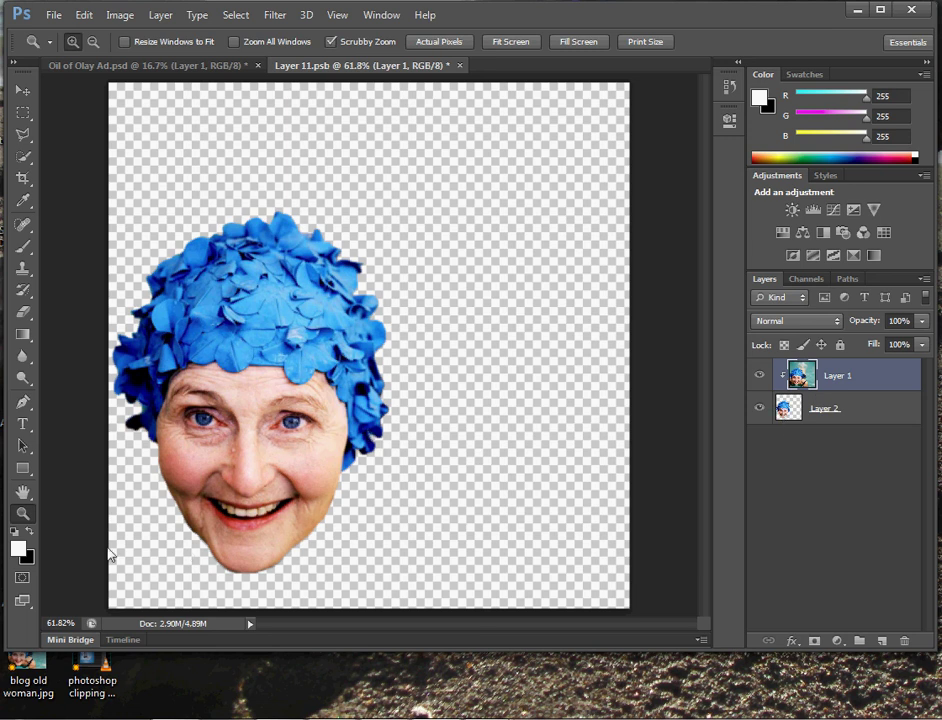
# Try painting black brush strokes on Layer 2 in the empty area beside the head, and undo them.
pyautogui.press('d')
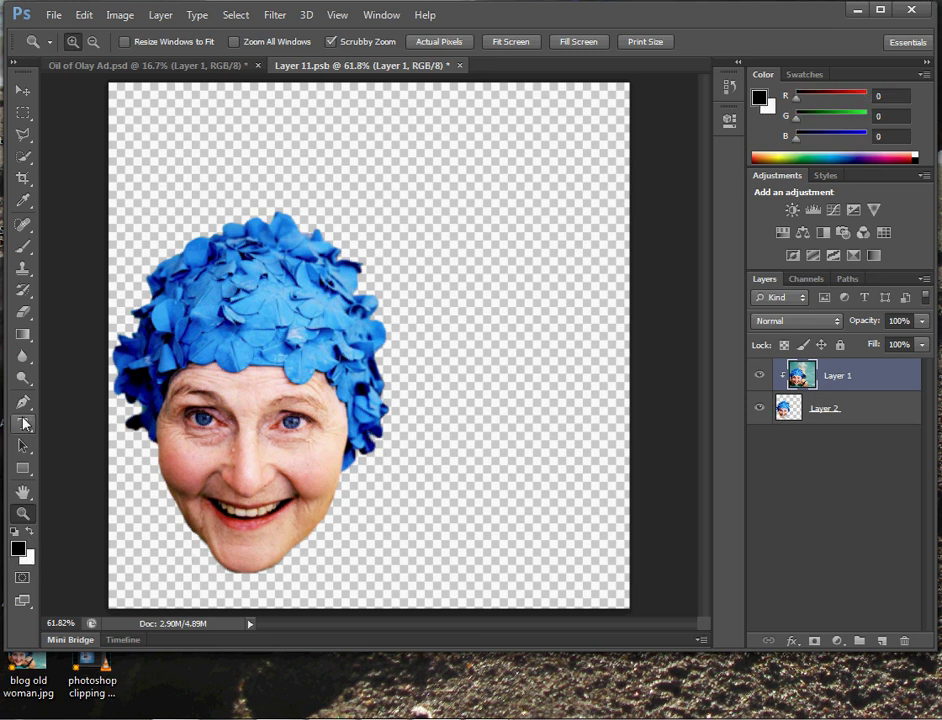
pyautogui.click(24, 247)
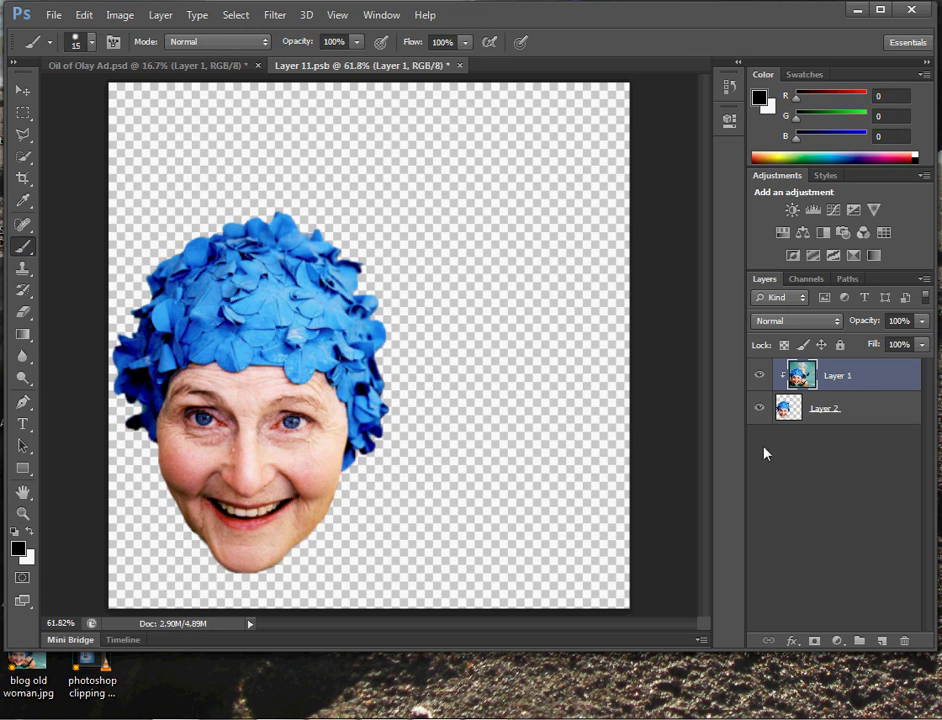
pyautogui.click(795, 422)
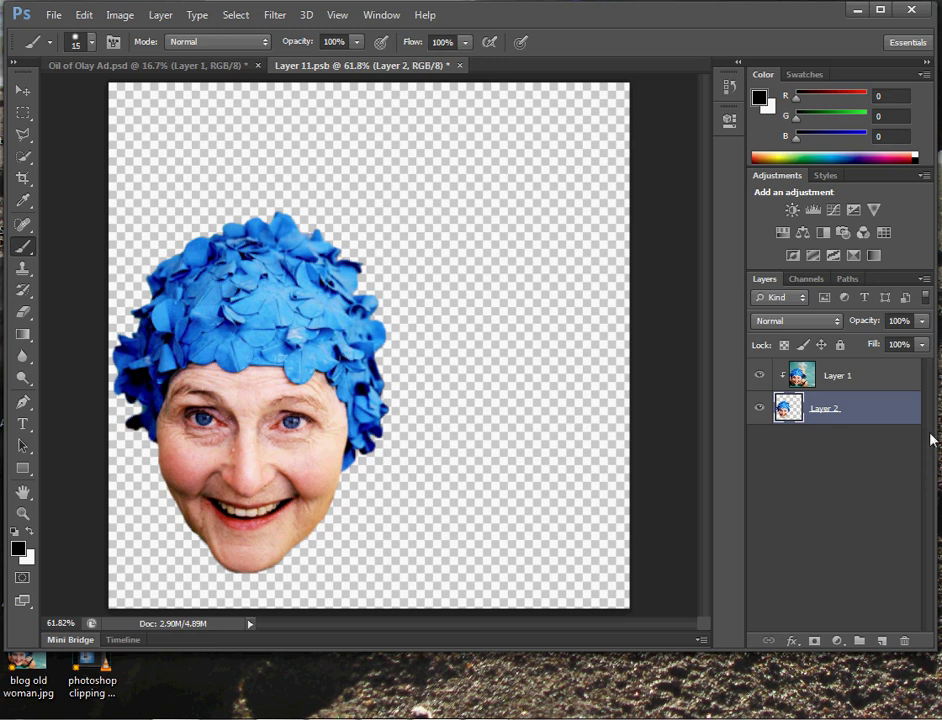
pyautogui.moveTo(488, 362)
pyautogui.mouseDown()
pyautogui.moveTo(517, 373)
pyautogui.moveTo(493, 291)
pyautogui.moveTo(474, 312)
pyautogui.moveTo(470, 264)
pyautogui.moveTo(484, 318)
pyautogui.moveTo(448, 216)
pyautogui.moveTo(519, 247)
pyautogui.moveTo(527, 459)
pyautogui.moveTo(473, 449)
pyautogui.moveTo(511, 541)
pyautogui.moveTo(508, 392)
pyautogui.moveTo(470, 266)
pyautogui.moveTo(391, 148)
pyautogui.moveTo(453, 203)
pyautogui.mouseUp()
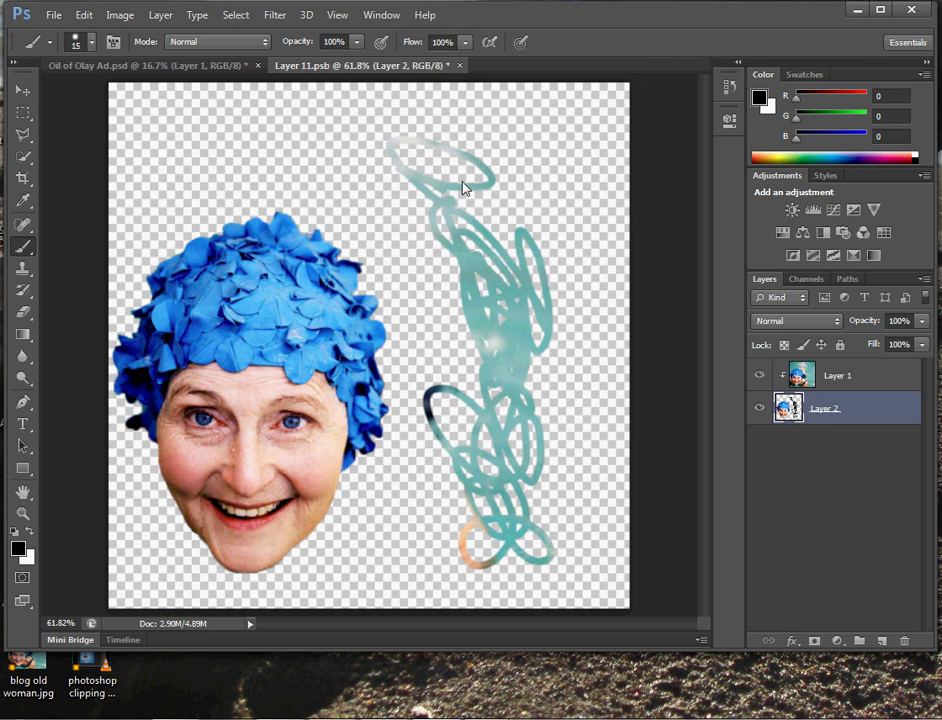
pyautogui.hotkey('ctrl', 'z')
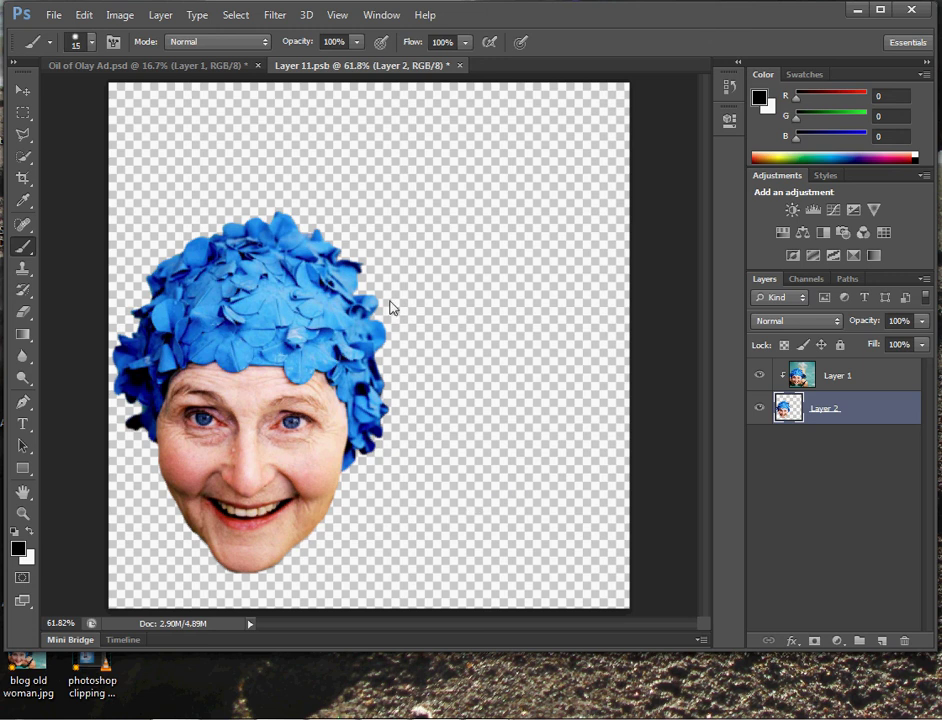
# Save the clipped version of Layer 11.psb and switch to Oil of Olay Ad.psd.
pyautogui.click(55, 18)
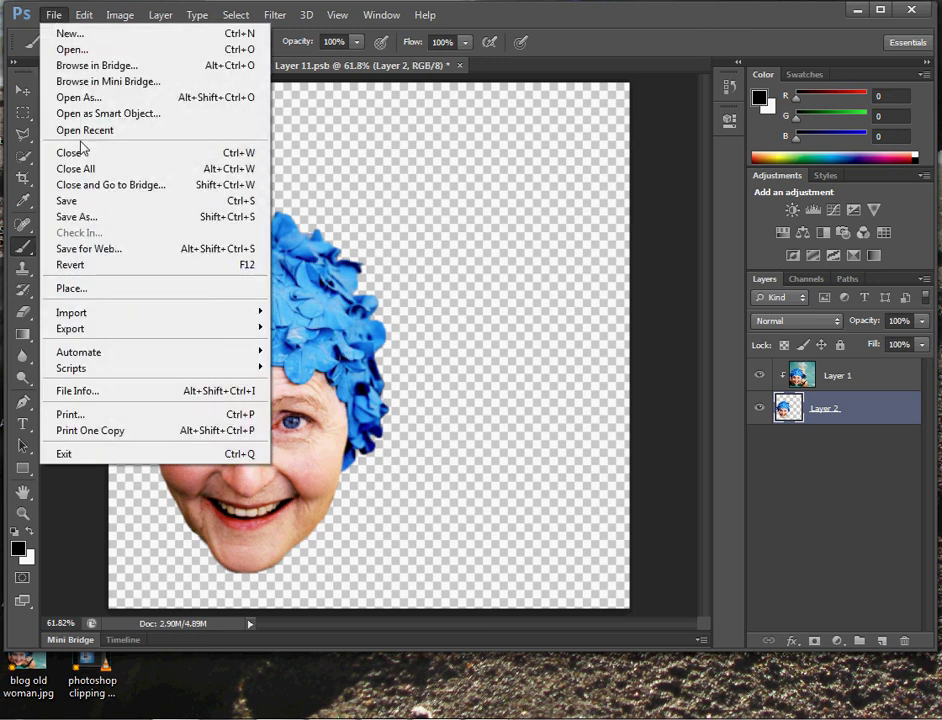
pyautogui.click(68, 200)
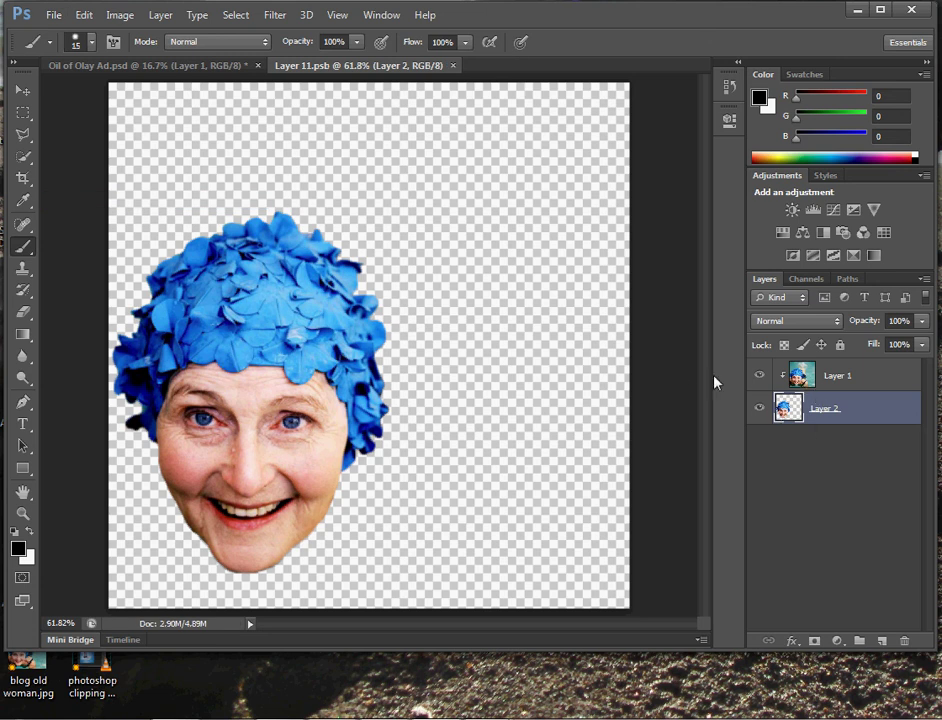
pyautogui.click(160, 67)
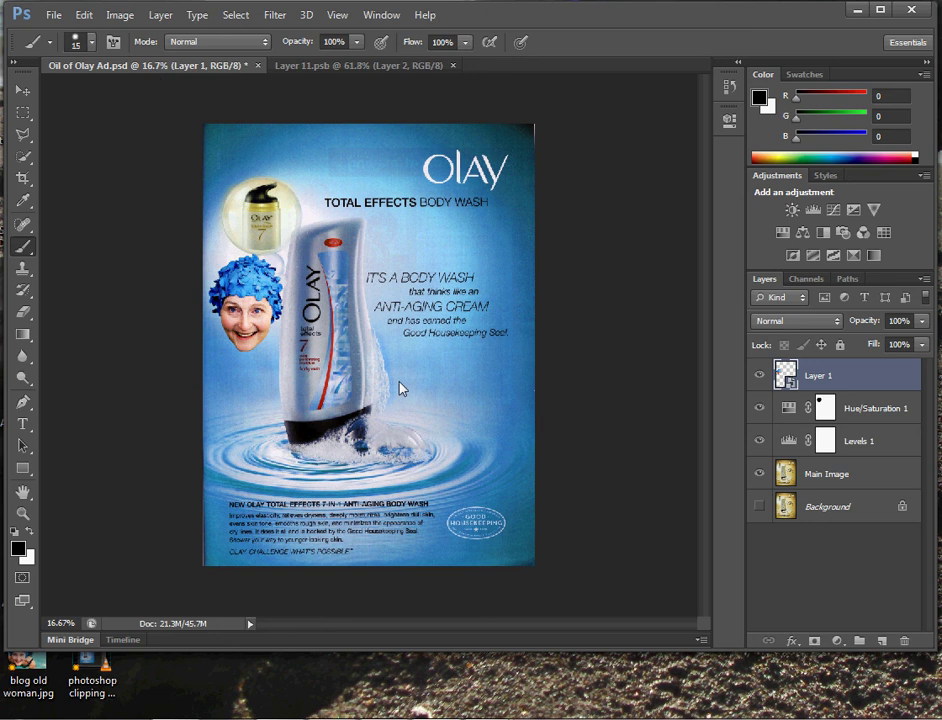
# Scale the head's smart object, Layer 1, to about 65% and position it over the jar inside the round bubble.
pyautogui.click(86, 16)
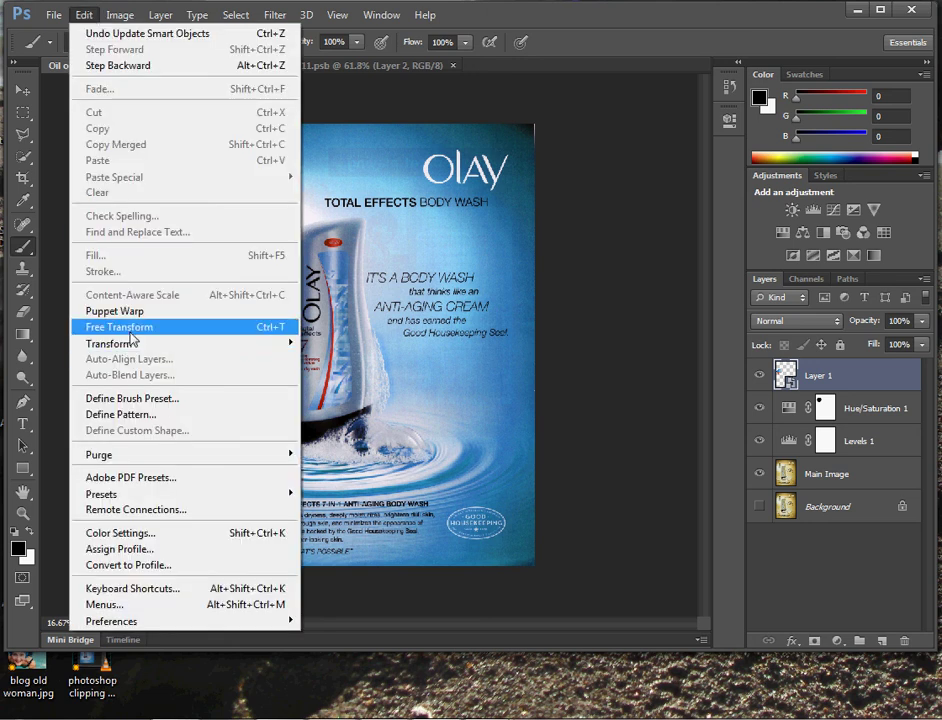
pyautogui.moveTo(138, 348)
pyautogui.click(330, 364)
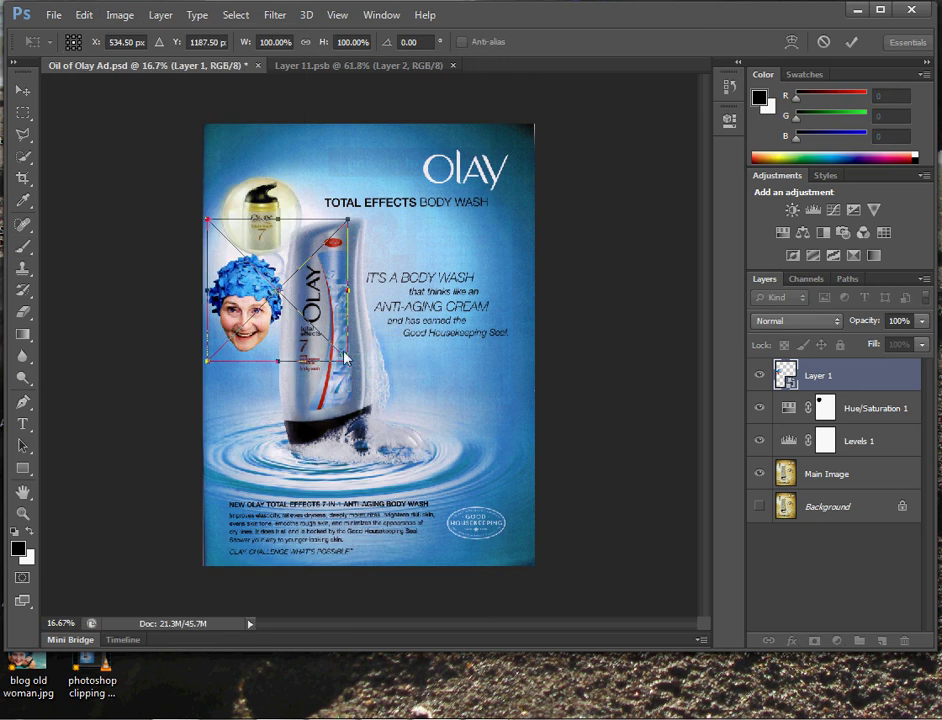
pyautogui.moveTo(350, 368); pyautogui.dragTo(654, 475)
pyautogui.press('shift')
pyautogui.moveTo(410, 308); pyautogui.dragTo(370, 280)
pyautogui.moveTo(259, 301); pyautogui.dragTo(289, 229)
pyautogui.moveTo(341, 156); pyautogui.dragTo(326, 168)
pyautogui.moveTo(296, 243); pyautogui.dragTo(296, 238)
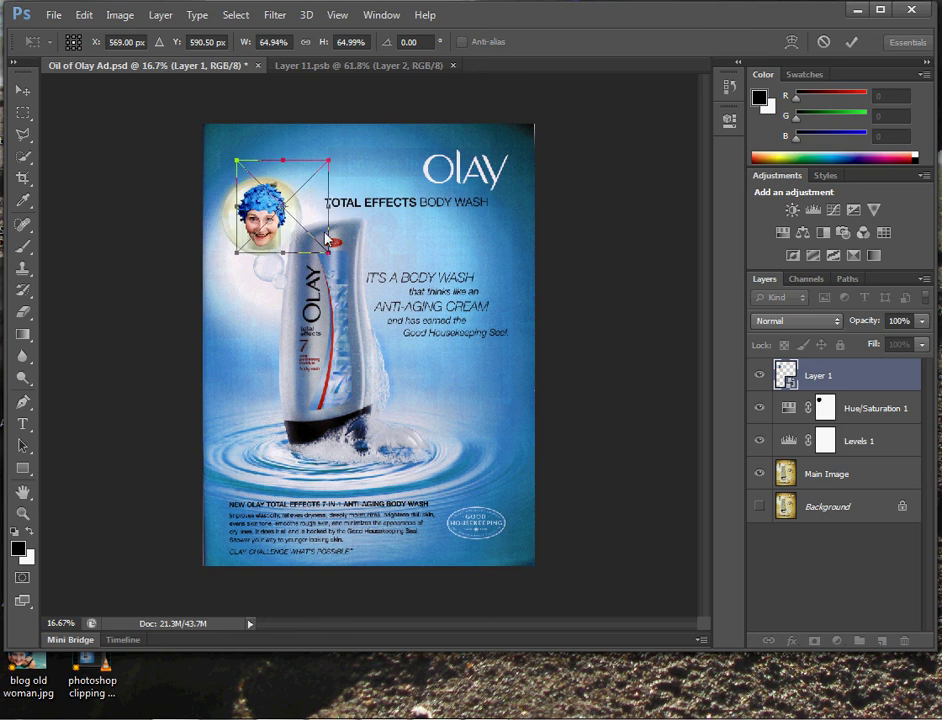
pyautogui.press('Return')
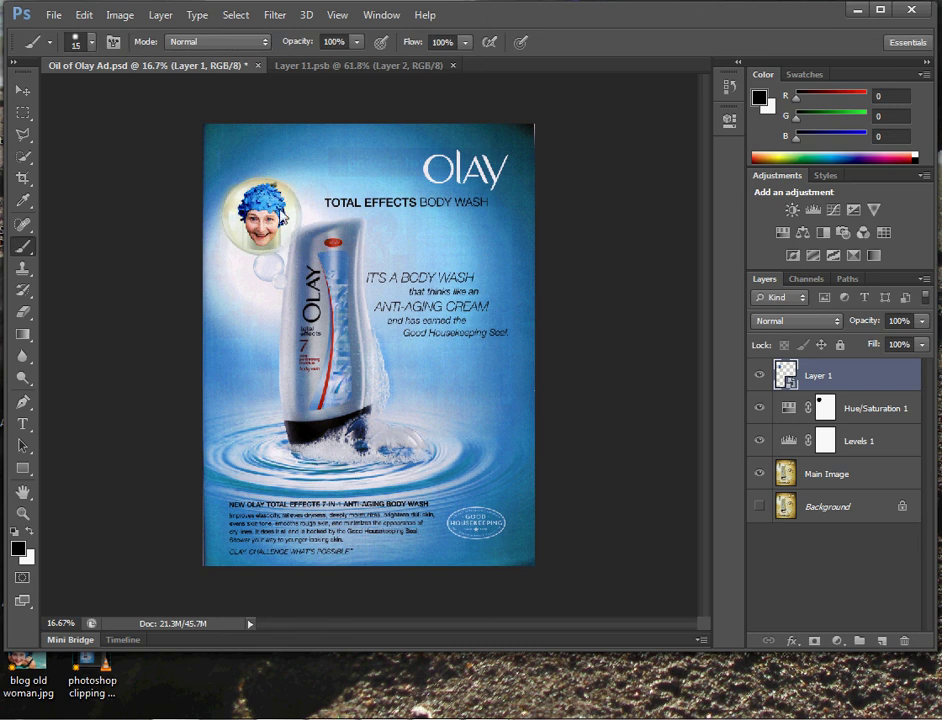
pyautogui.click(22, 89)
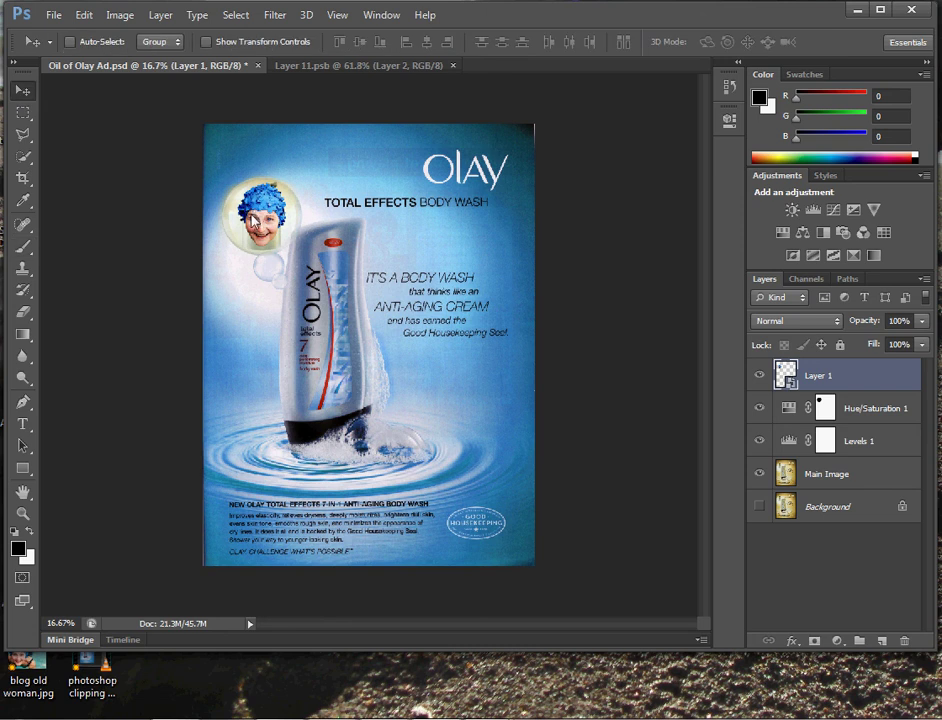